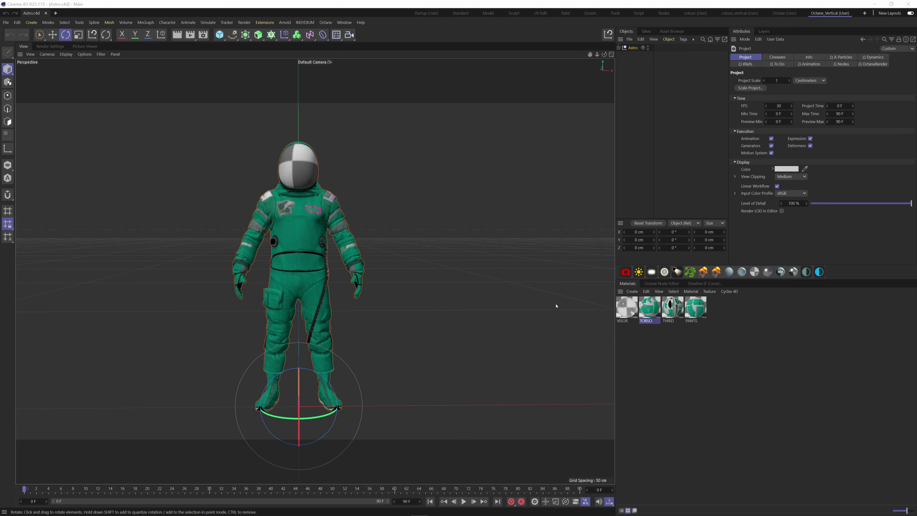
Step: Try to export the astronaut model as an FBX file using file format Version 7.2 (2012)
left_click_drag(444, 325, 397, 314, "alt")
right_click_drag(397, 334, 352, 351, "alt")
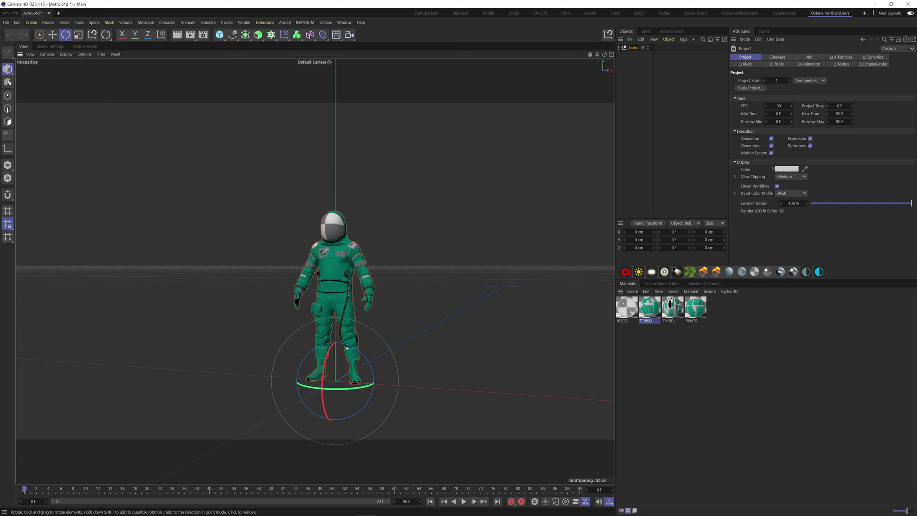
middle_click_drag(352, 351, 350, 334, "alt")
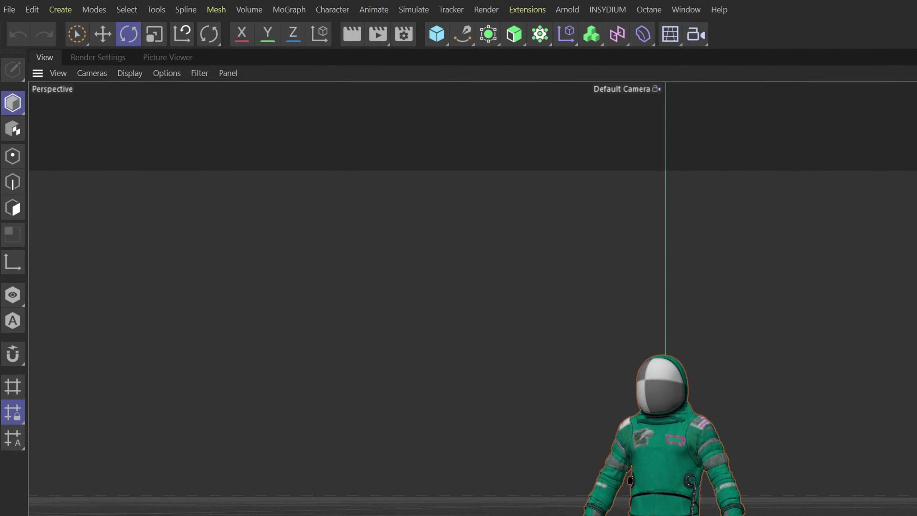
left_click(14, 11)
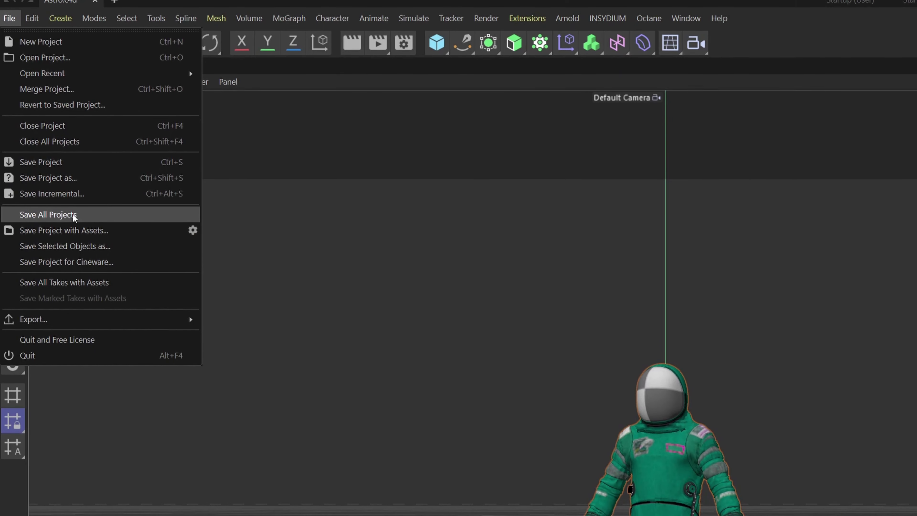
mouse_move(88, 323)
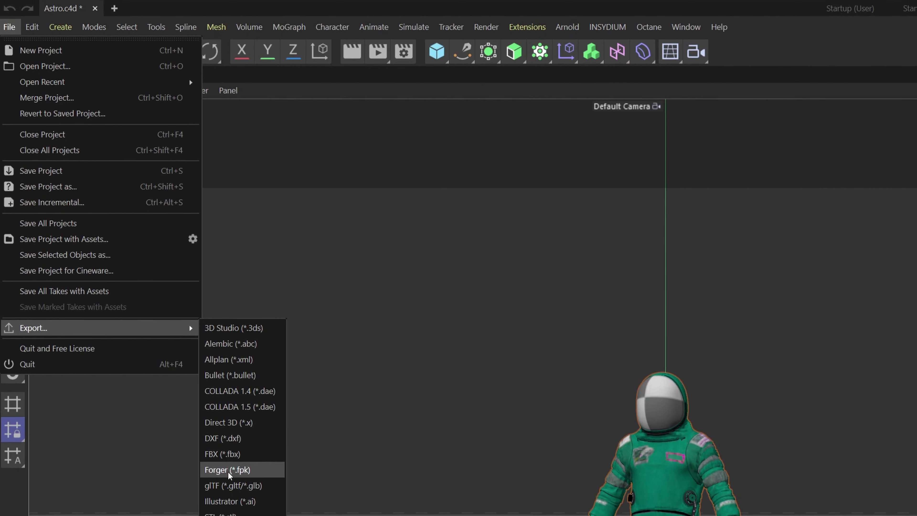
left_click(240, 453)
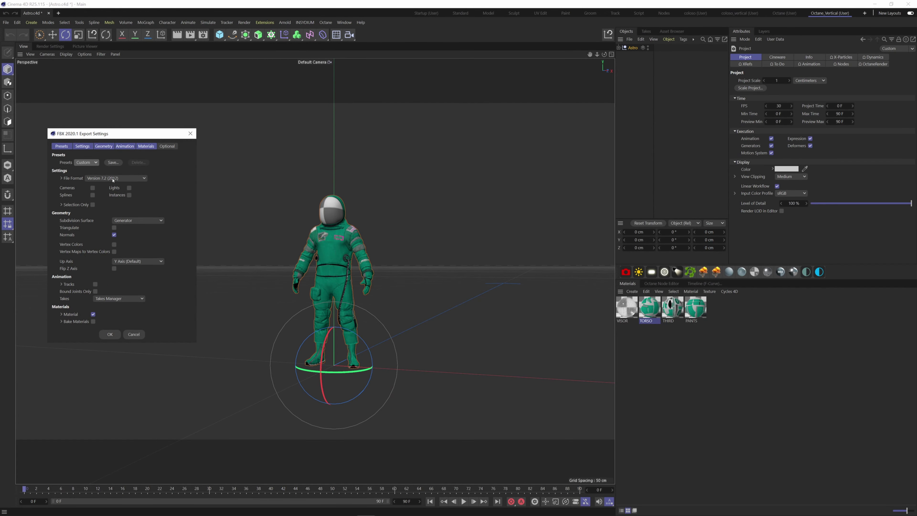
left_click(113, 178)
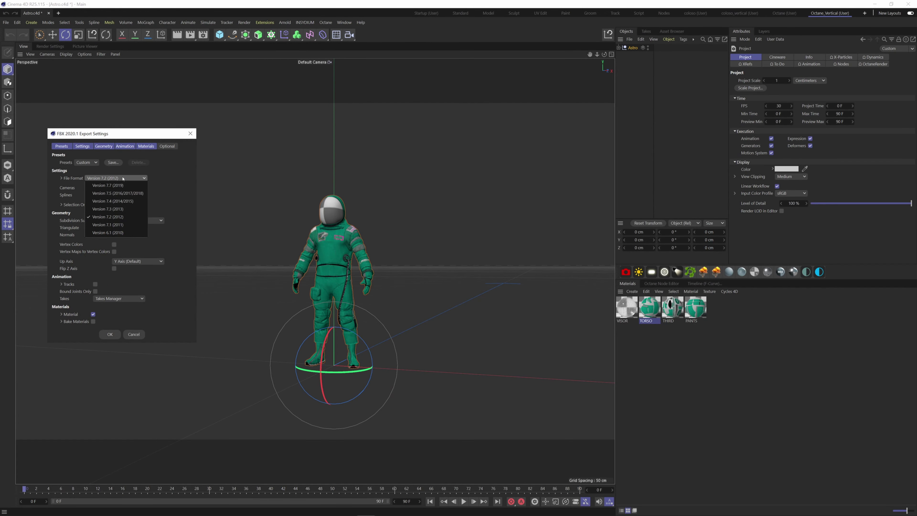
left_click(116, 219)
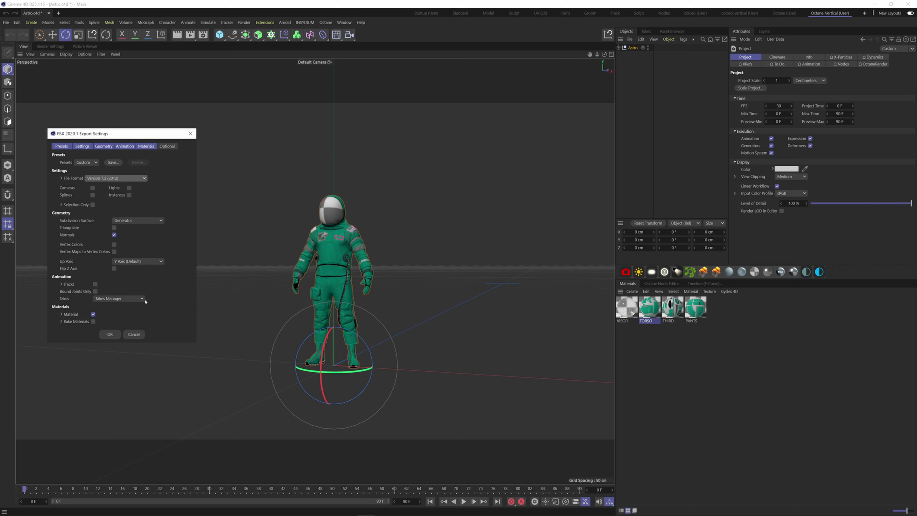
left_click(110, 334)
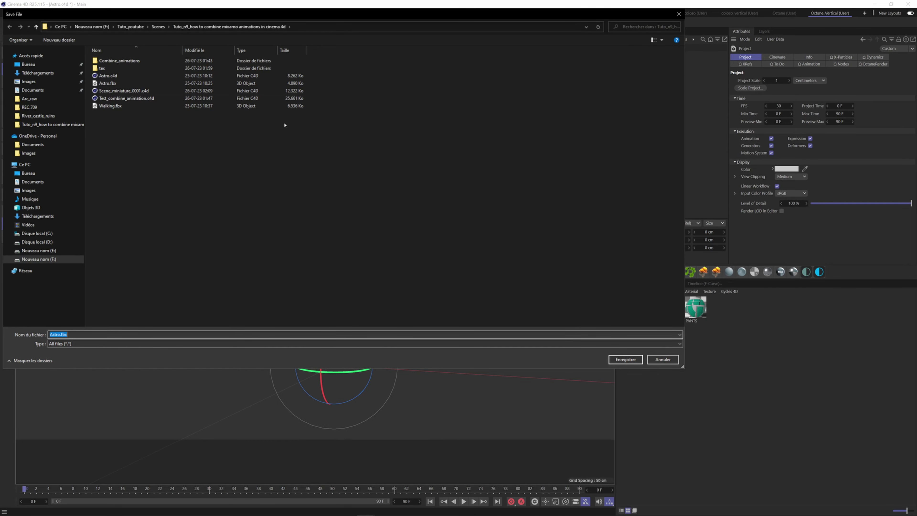
left_click(656, 359)
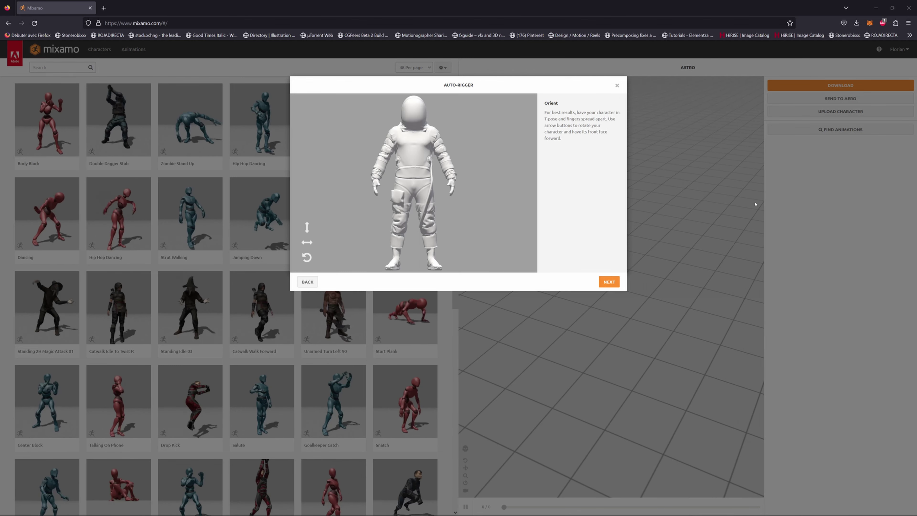
Step: In Mixamo's Auto-Rigger, place the chin, wrist, elbow, knee and groin markers on the astronaut and complete the rigging
left_click(609, 281)
mouse_move(329, 183)
left_mouse_down()
mouse_move(404, 149)
mouse_move(413, 125)
left_mouse_up()
left_click_drag(330, 201, 375, 177)
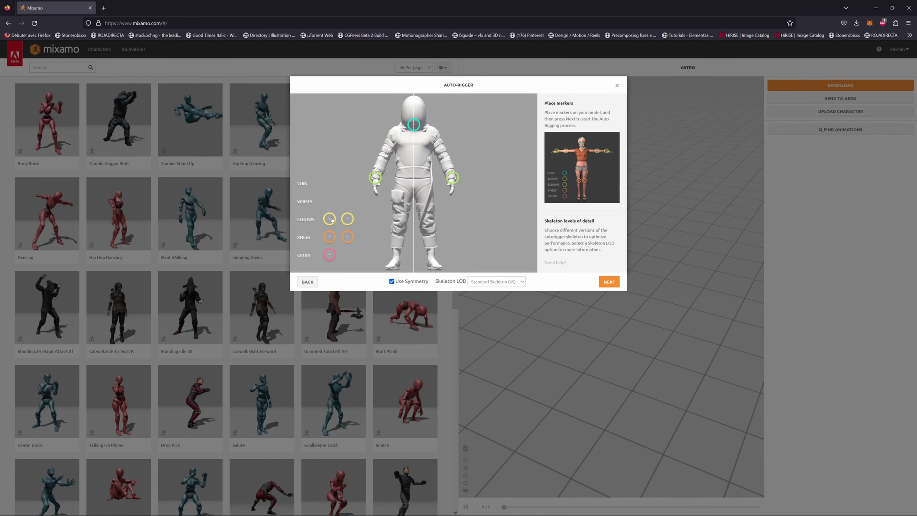
left_click_drag(329, 218, 385, 154)
left_click_drag(331, 240, 413, 200)
left_click(601, 282)
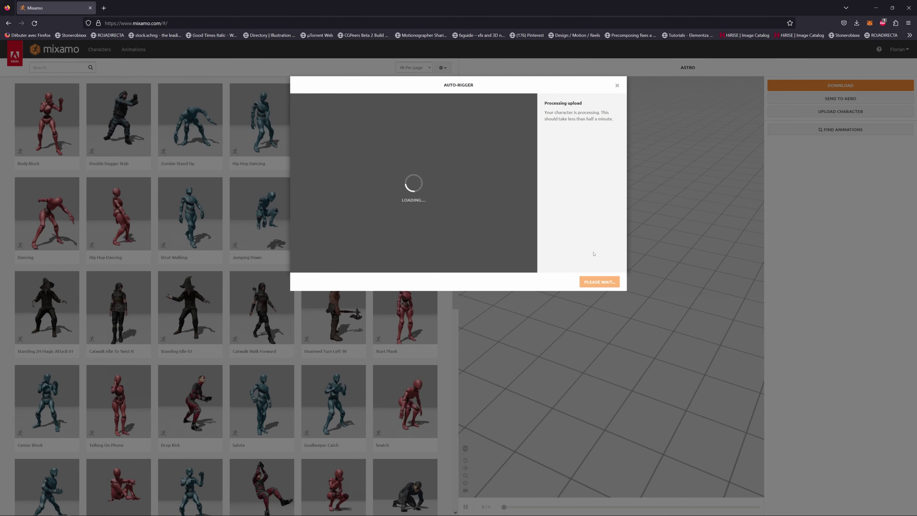
left_click(600, 282)
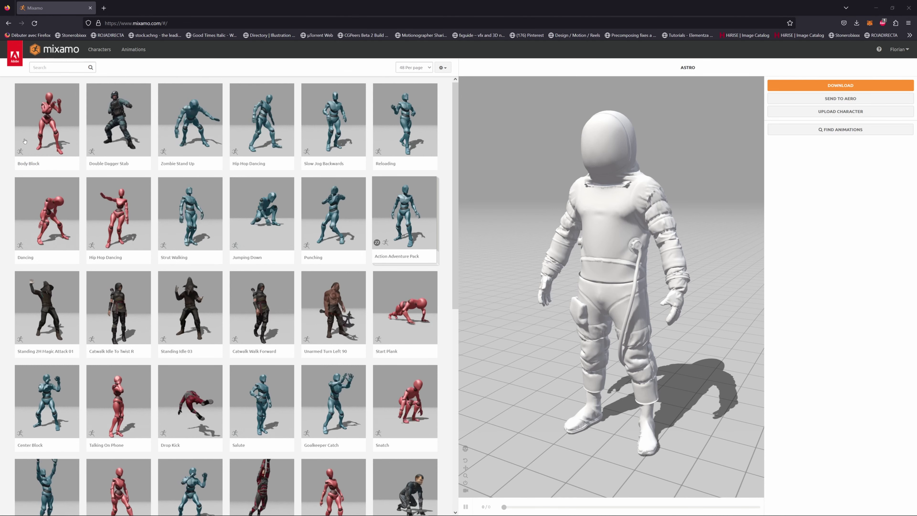
Step: Search the animations for "walk" and apply the first Walking animation of the second row with In Place enabled
left_click(67, 70)
type("walk")
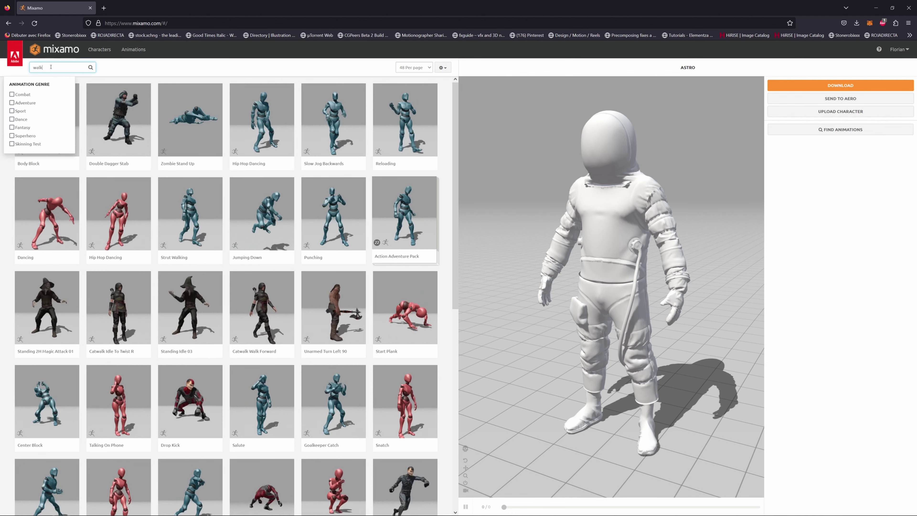
key("Return")
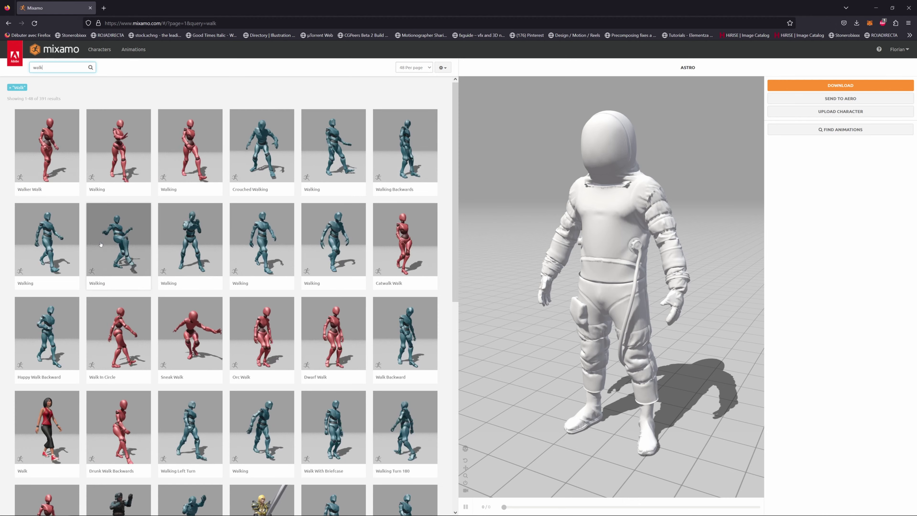
left_click(62, 235)
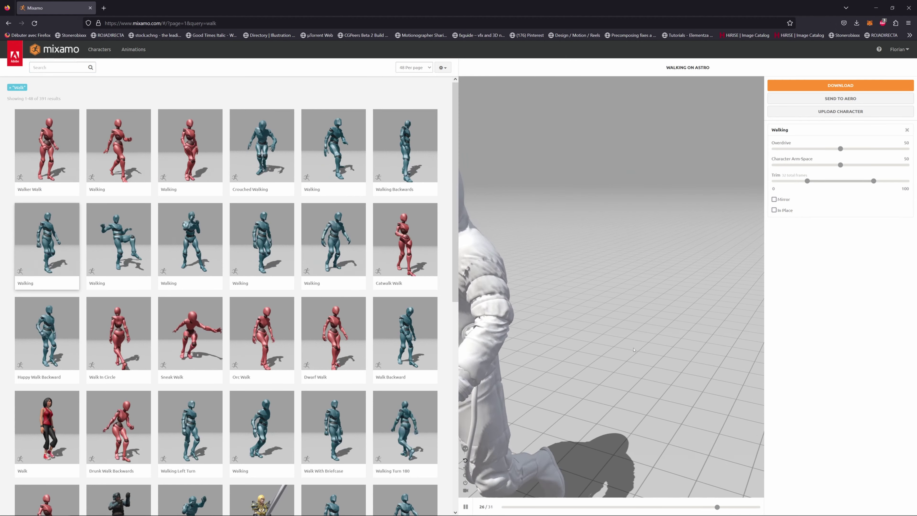
scroll(634, 349, "down", 8)
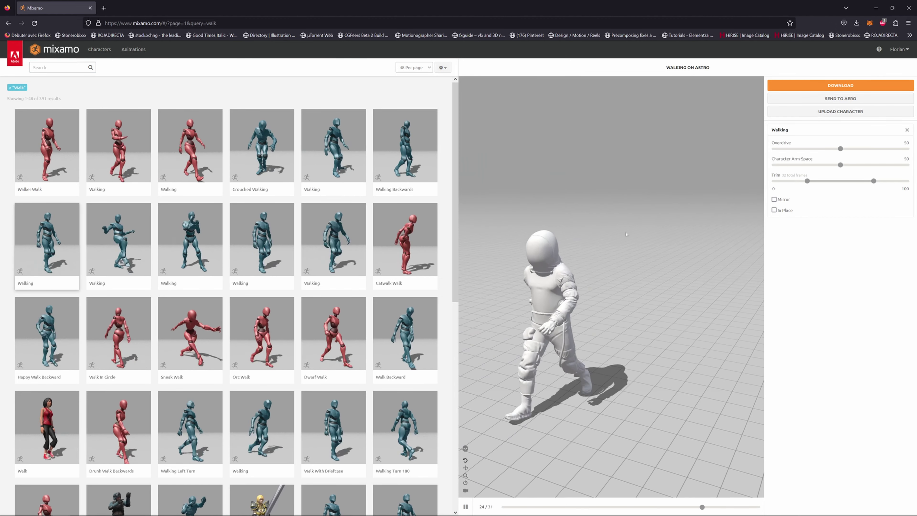
left_click(774, 210)
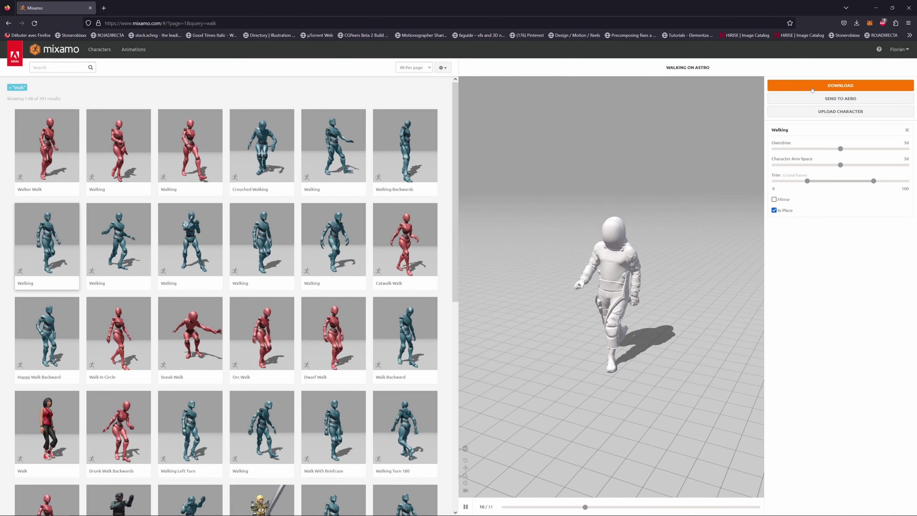
Step: Set the walking animation's download frame rate to 24 frames per second
left_click(811, 88)
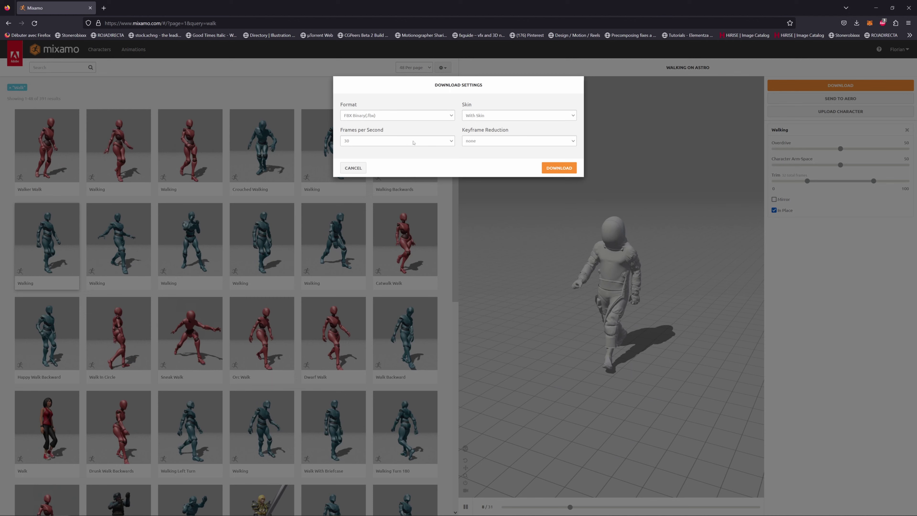
left_click(414, 142)
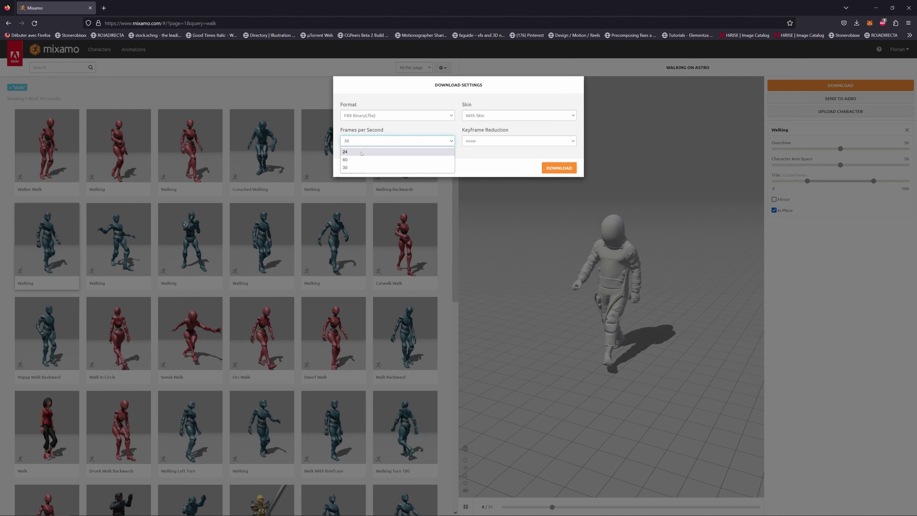
left_click(361, 152)
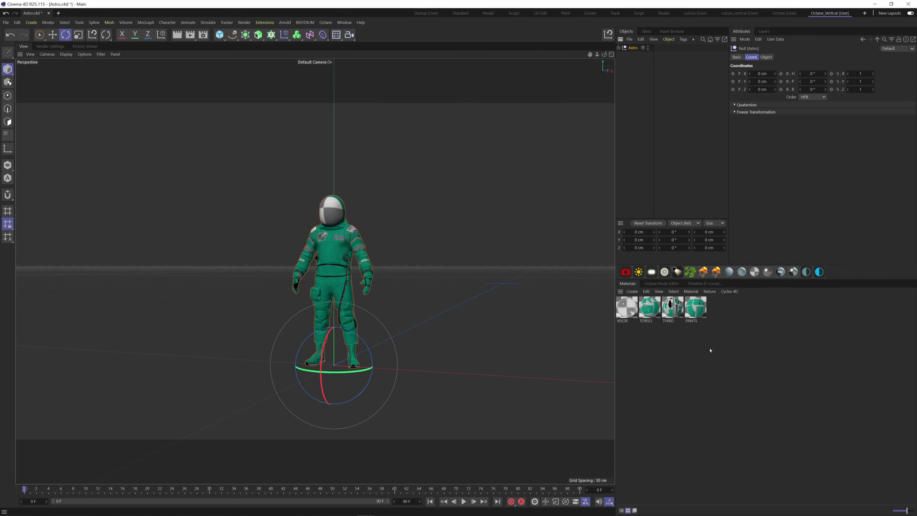
Step: In Cinema 4D, match the project FPS and the render output frame rate to the animation's 24 frames per second
left_click(710, 350)
key("ctrl+d")
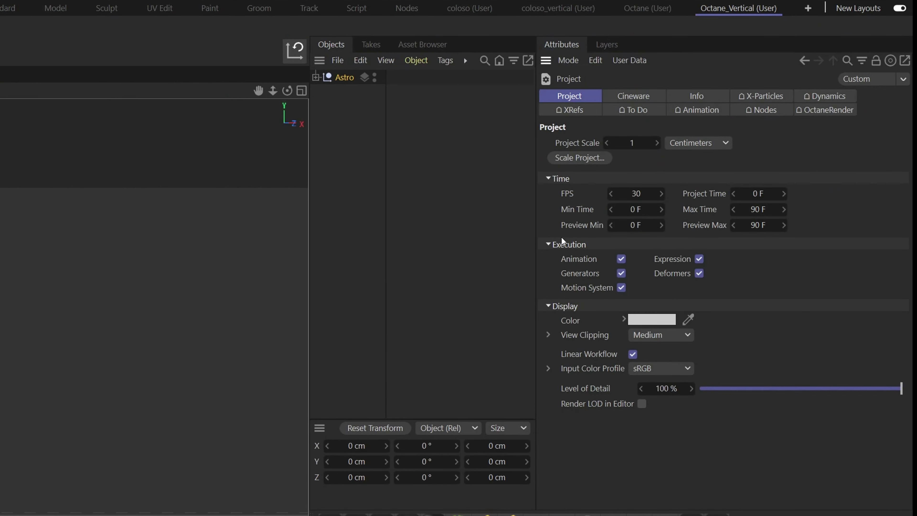
left_click(626, 192)
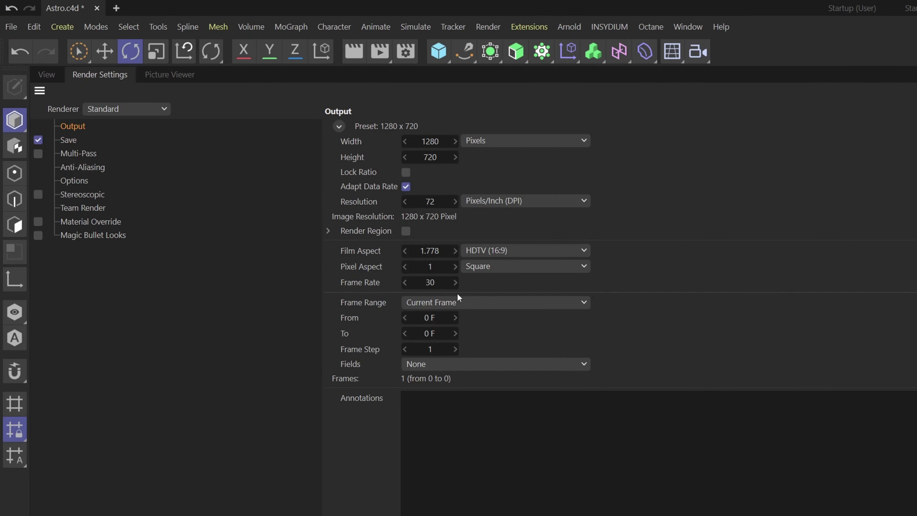
left_click(431, 282)
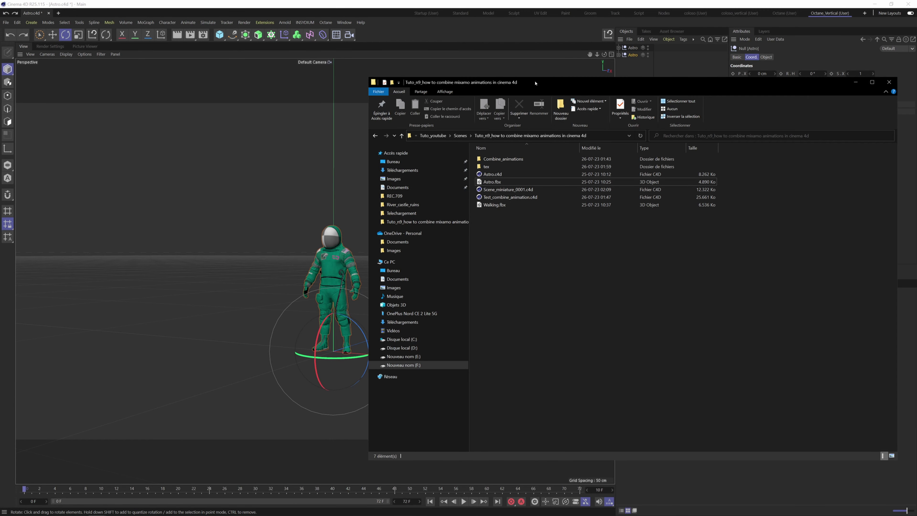
Step: Import Walking.fbx from the tutorial project folder into the astronaut scene
left_click_drag(535, 83, 554, 71)
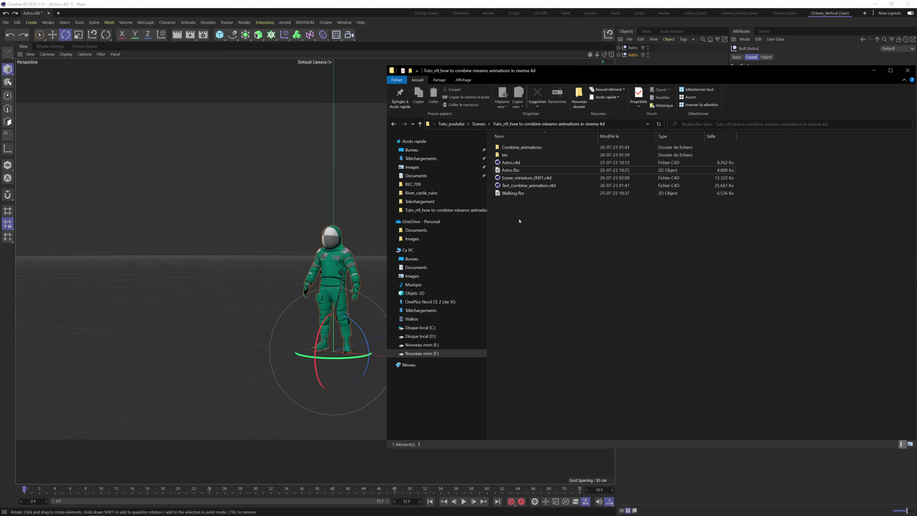
left_click(515, 193)
left_click_drag(514, 194, 288, 217)
left_click(281, 327)
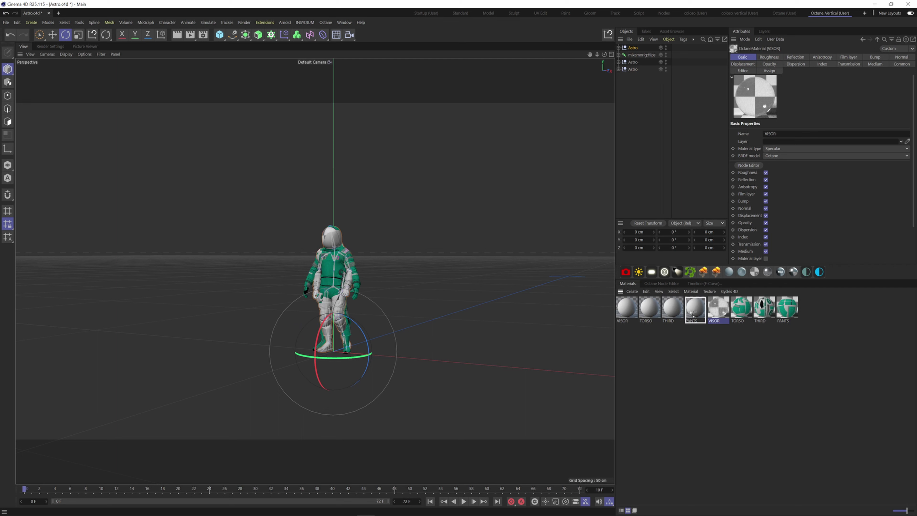
Step: Replace the imported grey VISOR, TORSO, THIRD and PANTS materials with the original textured materials of the same names
left_click_drag(690, 313, 626, 309)
left_click_drag(718, 308, 650, 310)
left_click(713, 314)
mouse_move(714, 310)
left_mouse_down()
mouse_move(669, 309)
mouse_move(696, 310)
left_mouse_up()
left_click(720, 311)
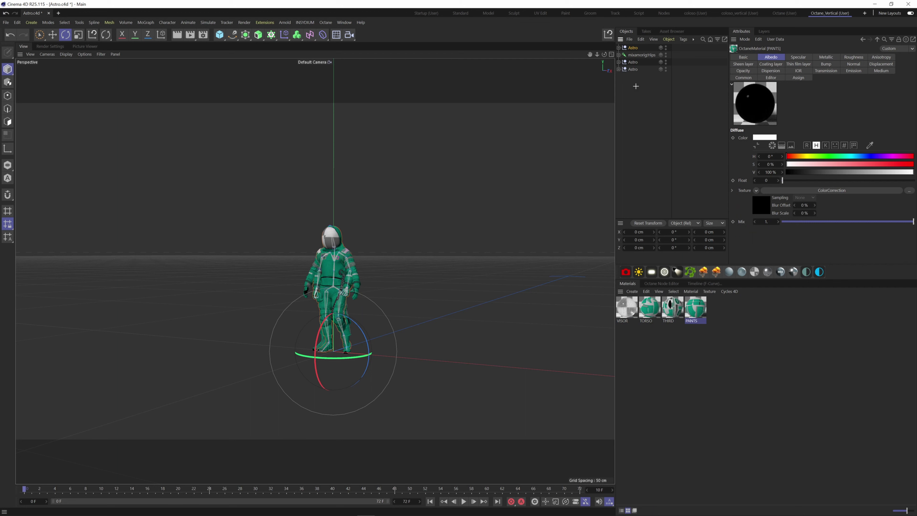
Step: Delete the two static Astro objects and play back the imported walking animation
left_click_drag(628, 62, 628, 61)
key("Delete")
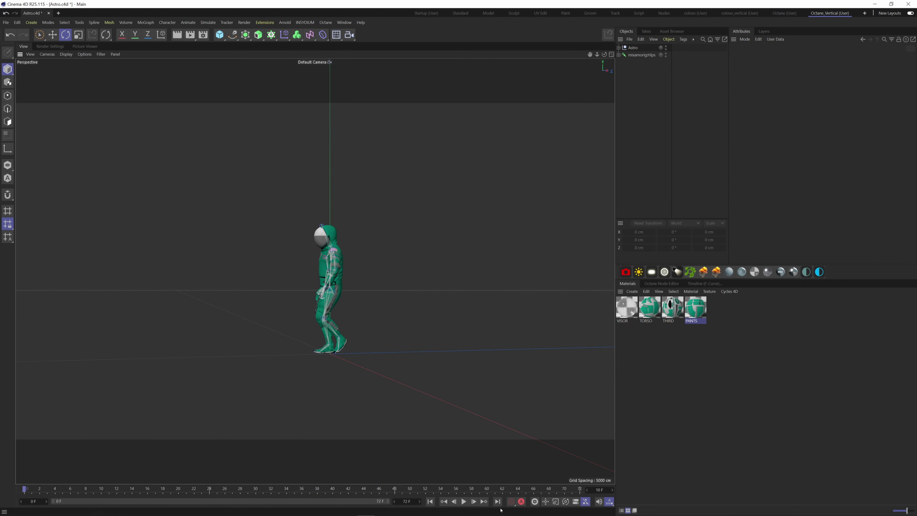
left_click(464, 501)
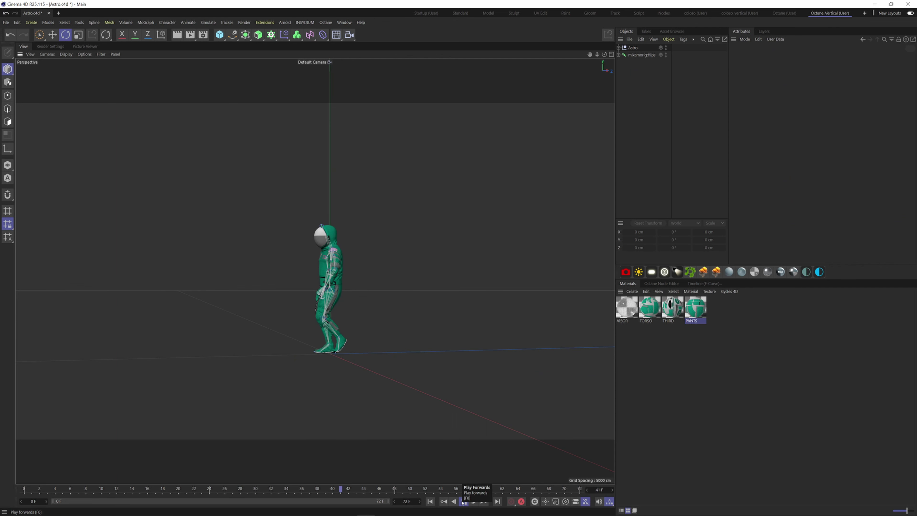
left_click(463, 501)
left_click(444, 501)
left_click(463, 501)
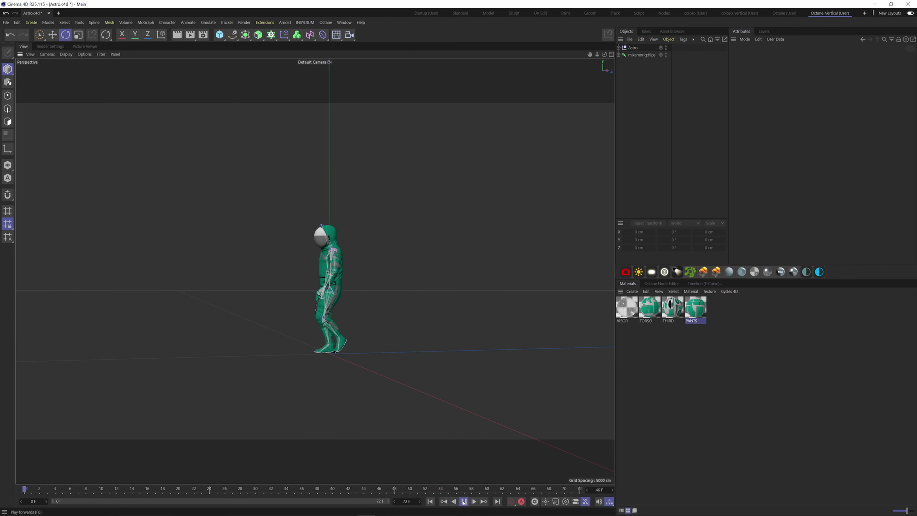
left_click(463, 502)
Step: Group the Astro model and the mixamorig:Hips rig under a null, and show its whole hierarchy's keys in the timeline
left_click_drag(638, 76, 627, 44)
key("alt+g")
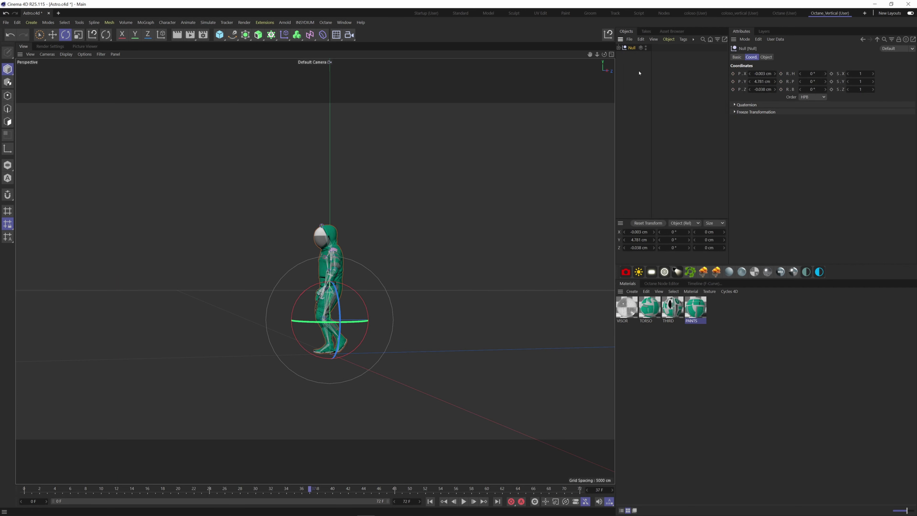
middle_click(629, 48)
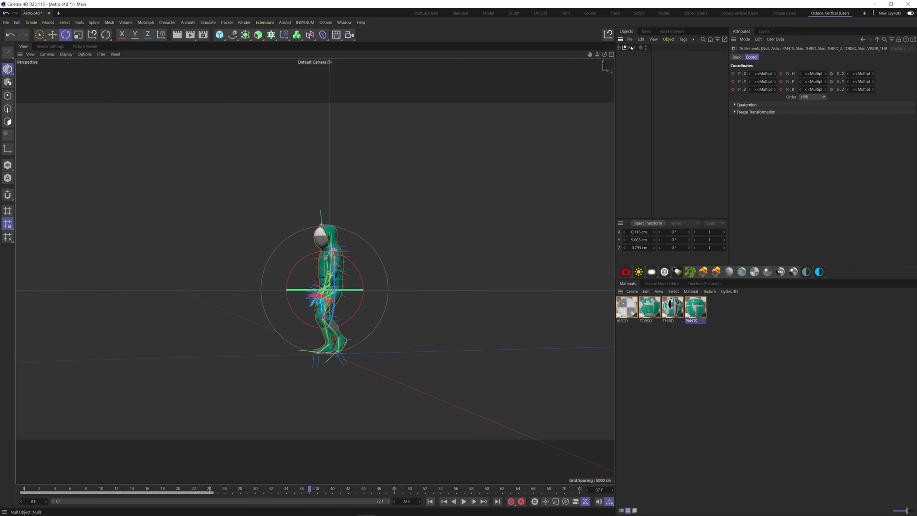
left_click(706, 283)
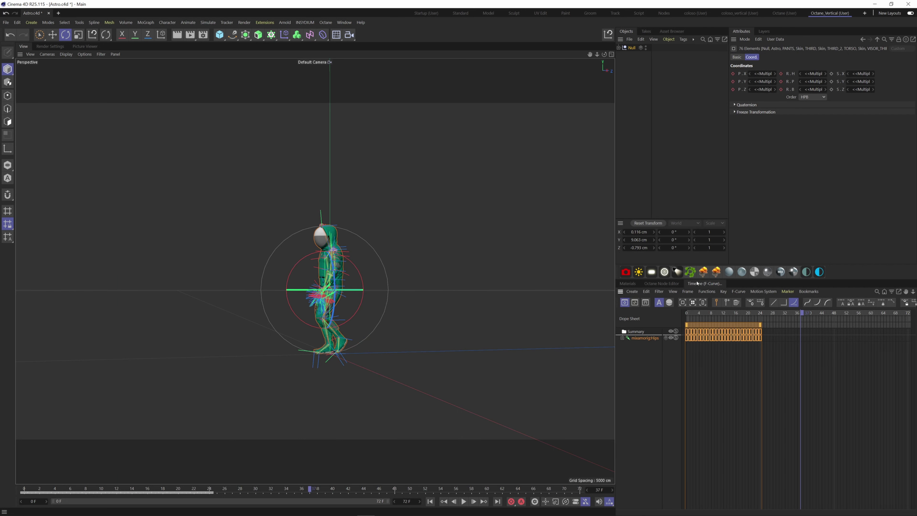
Step: Cycle the selected mixamorig:Hips walk keys with 20 copies
left_click(343, 22)
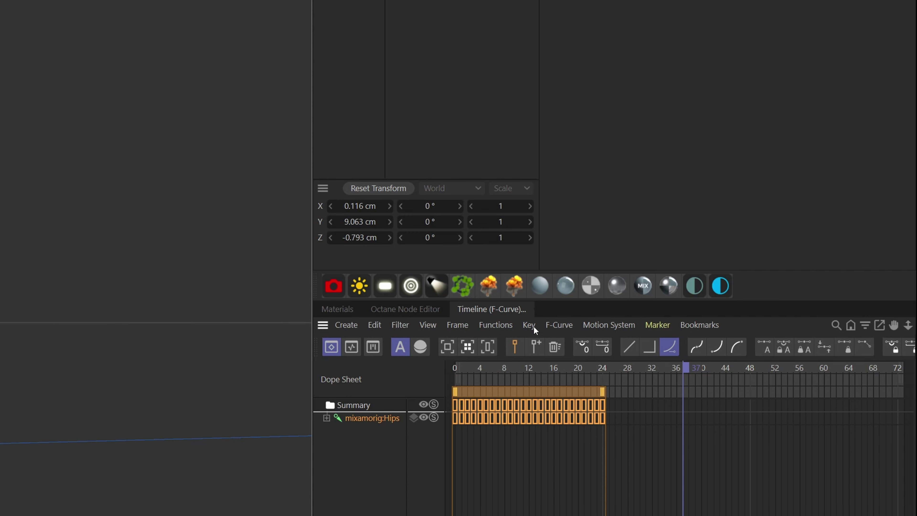
left_click(529, 324)
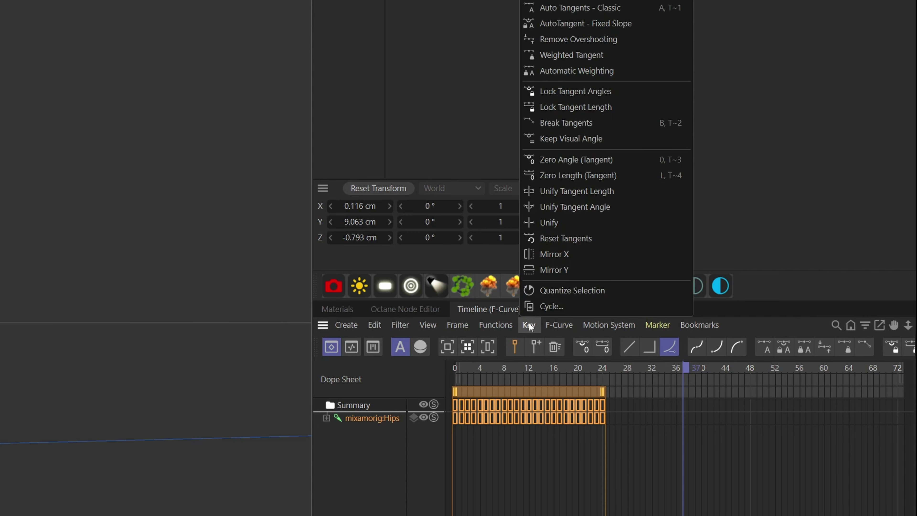
left_click(560, 307)
type("20")
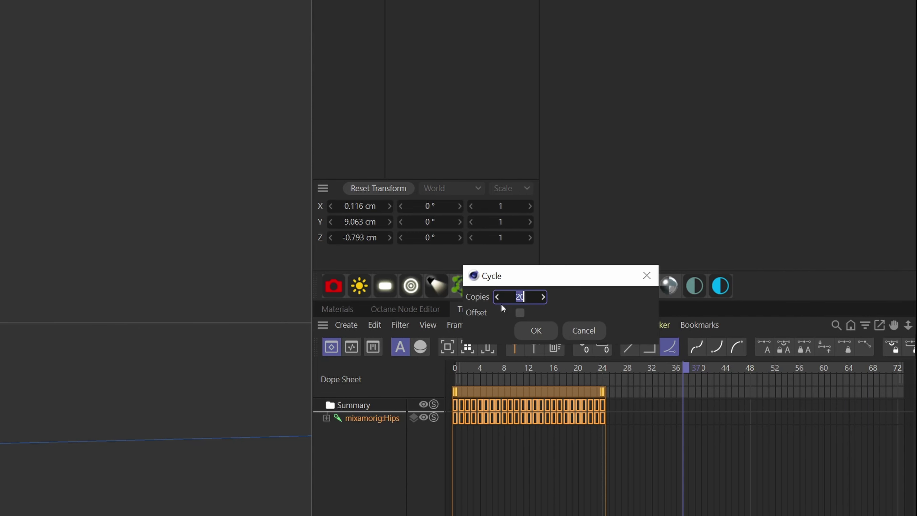
left_click(612, 316)
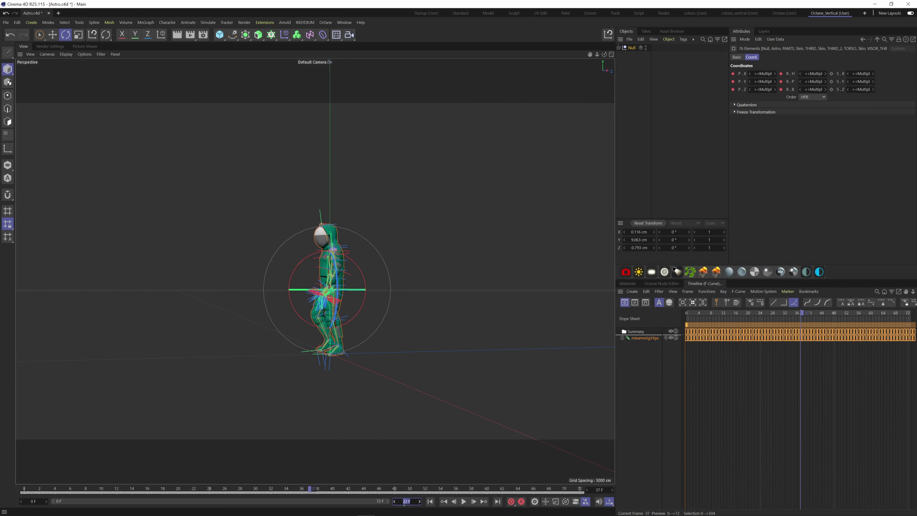
Step: Extend the project's end to 500 frames and play the looped walk from frame 0
type("500")
key("Return")
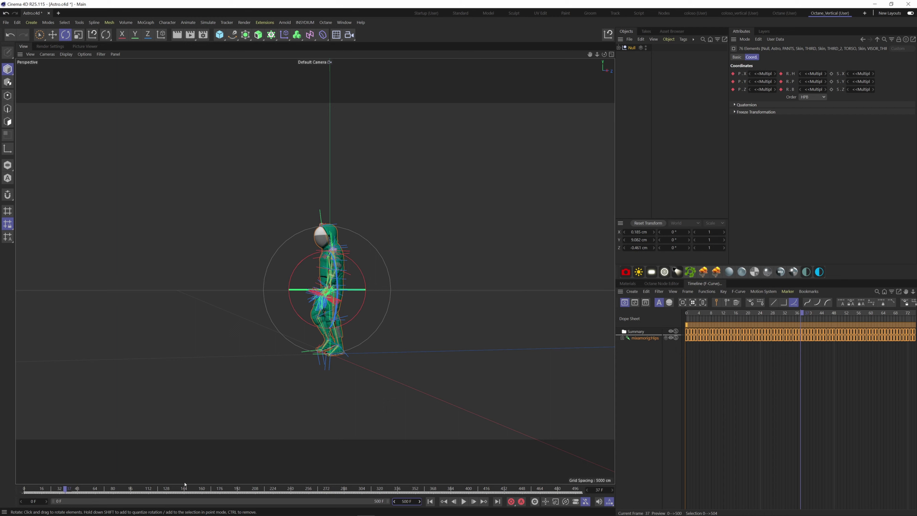
left_click_drag(182, 488, 24, 488)
key("F8")
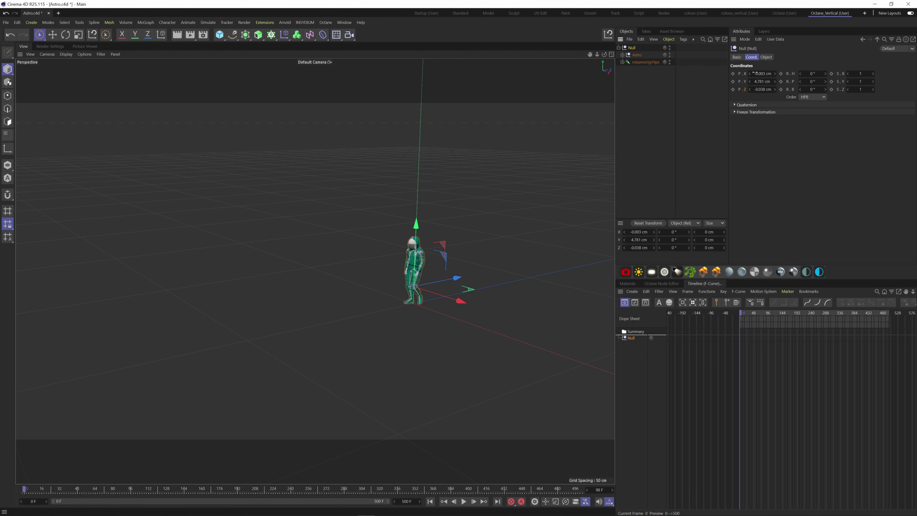
Step: Keyframe the parent null's position at frame 0 and again at frame 160, moved forward to about -94 cm in Z
left_click(732, 73)
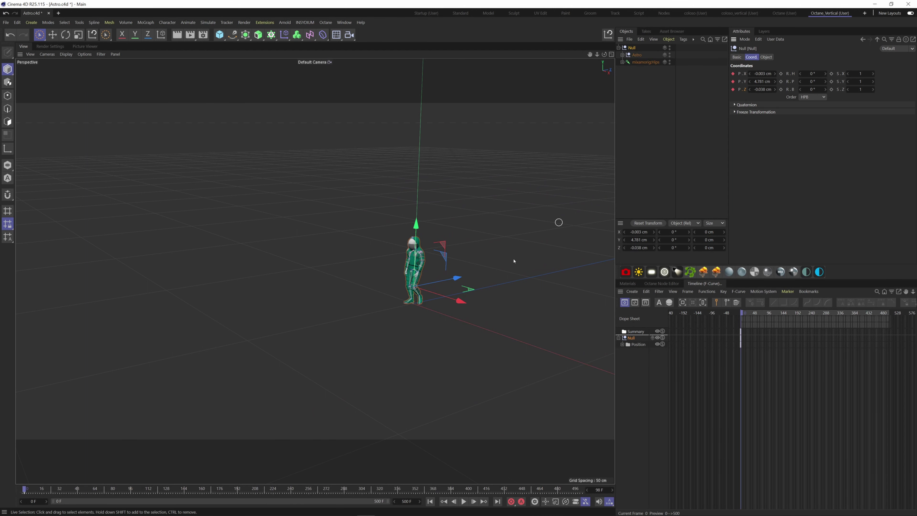
left_click(167, 489)
left_click_drag(174, 491, 202, 490)
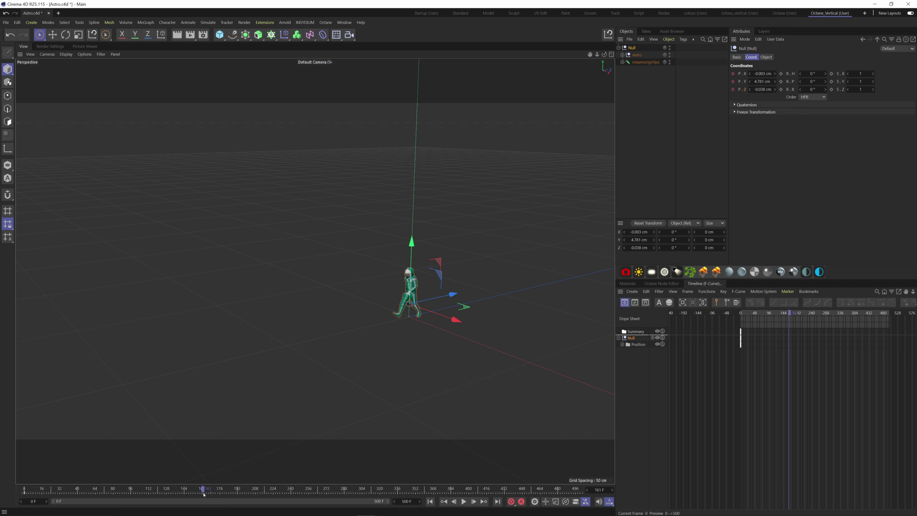
left_click_drag(447, 298, 197, 371)
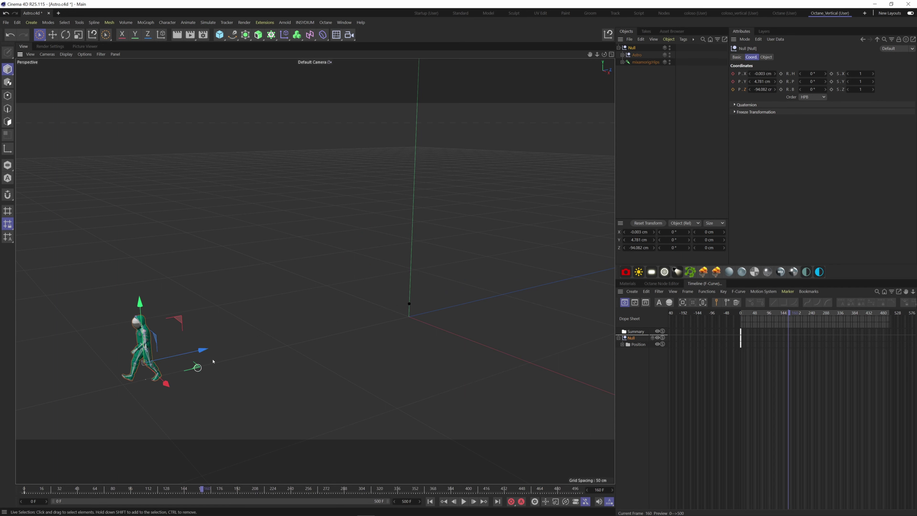
left_click(733, 74)
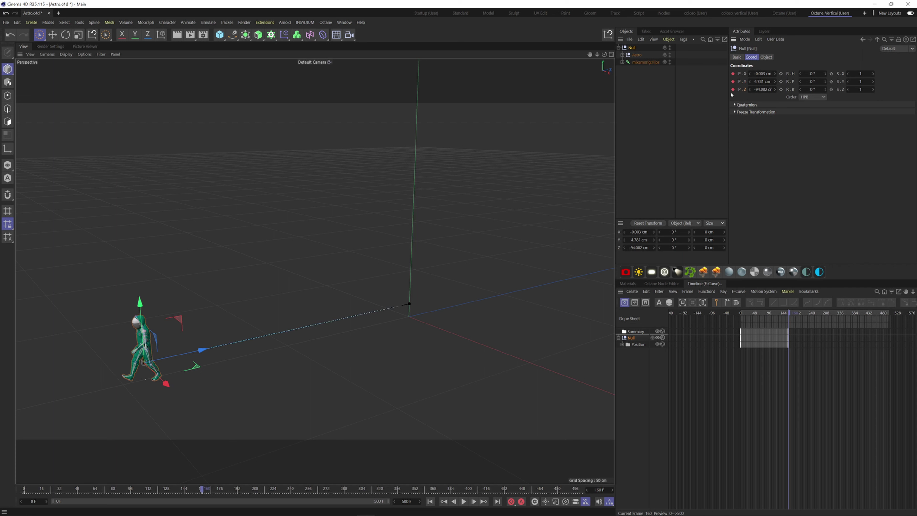
Step: Set the null's position keys to linear interpolation and play back the walk from the start, viewing the astronaut up close
left_click(635, 332)
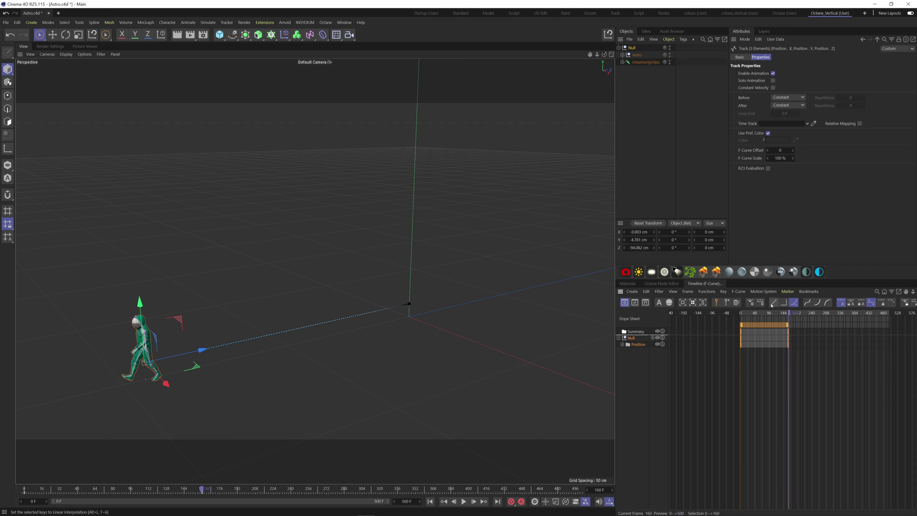
left_click(430, 501)
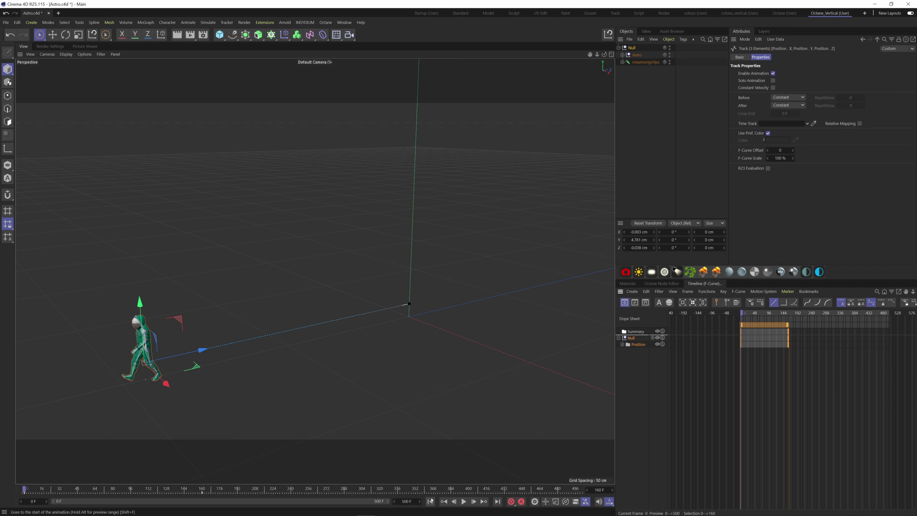
left_click(463, 501)
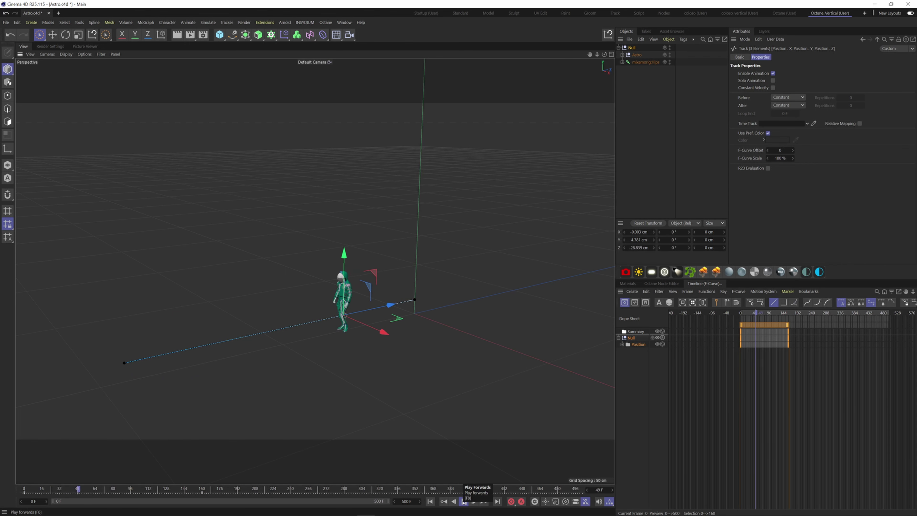
right_click_drag(259, 354, 315, 325, "alt")
left_click_drag(315, 271, 327, 321, "alt")
middle_click_drag(326, 322, 330, 303, "alt")
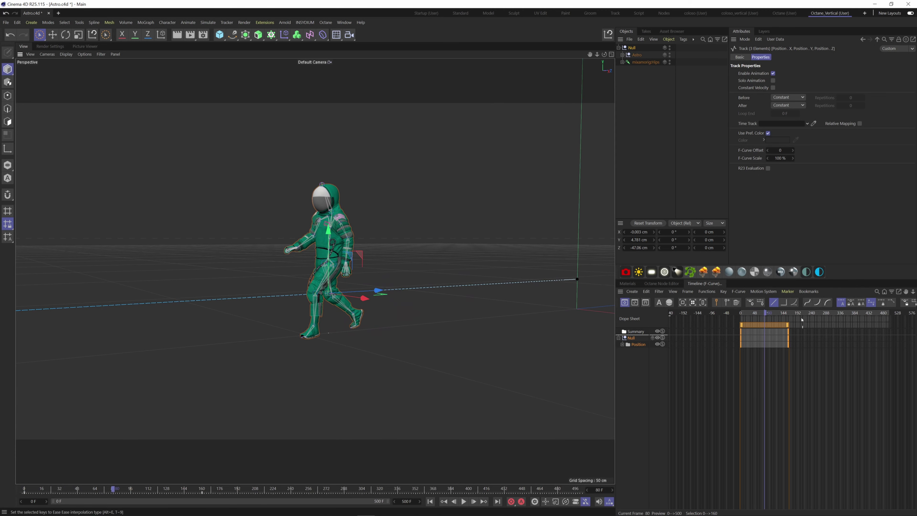
Step: Shift the null's end position keys earlier to frame 138, checking in playback how the feet match the ground
left_click_drag(788, 326, 785, 326)
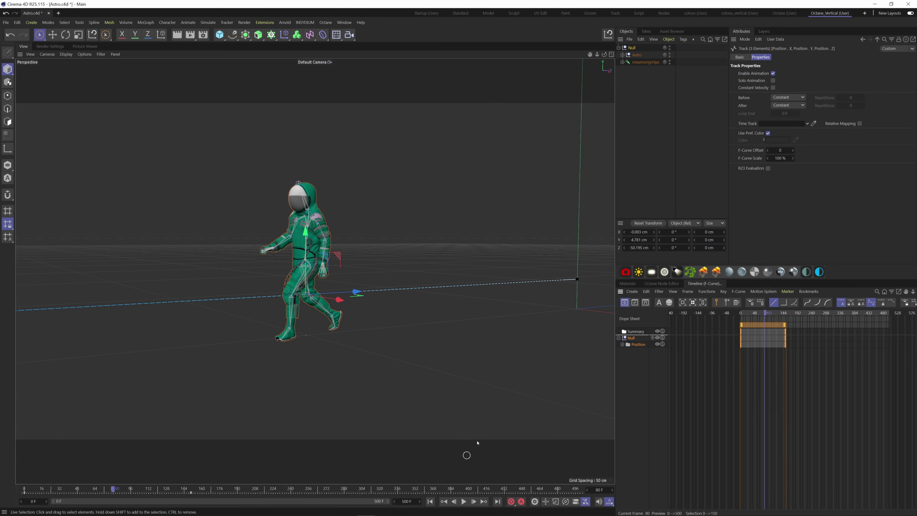
left_click(463, 501)
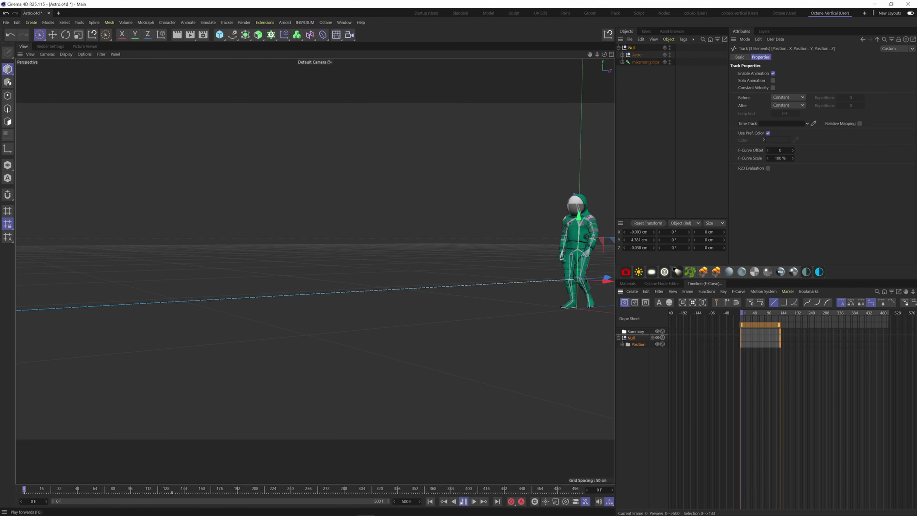
left_click_drag(780, 325, 782, 324)
left_click(742, 312)
right_click_drag(469, 369, 522, 373, "alt")
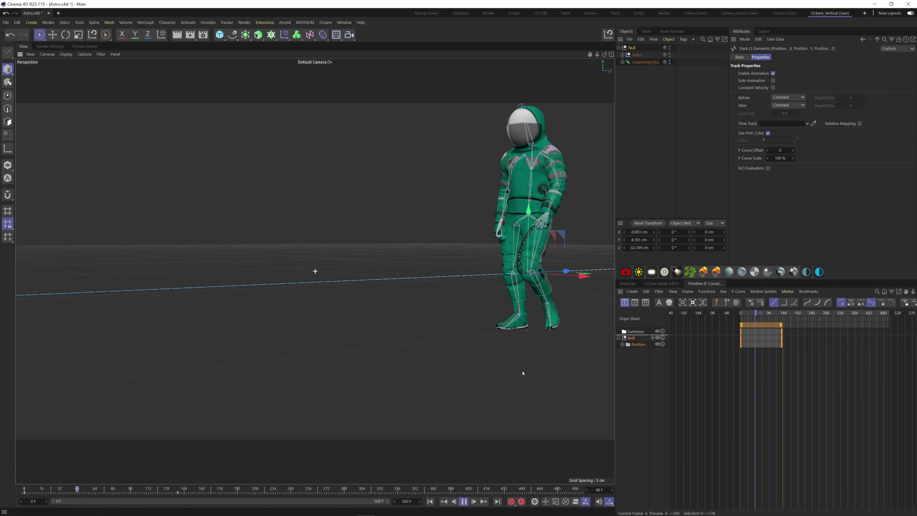
left_click_drag(522, 373, 357, 362, "alt")
Step: Fine-tune the null's end position keys to frame 132 and play back the walk in a wide view
key("ctrl+shift+z")
key("r")
left_click(463, 501)
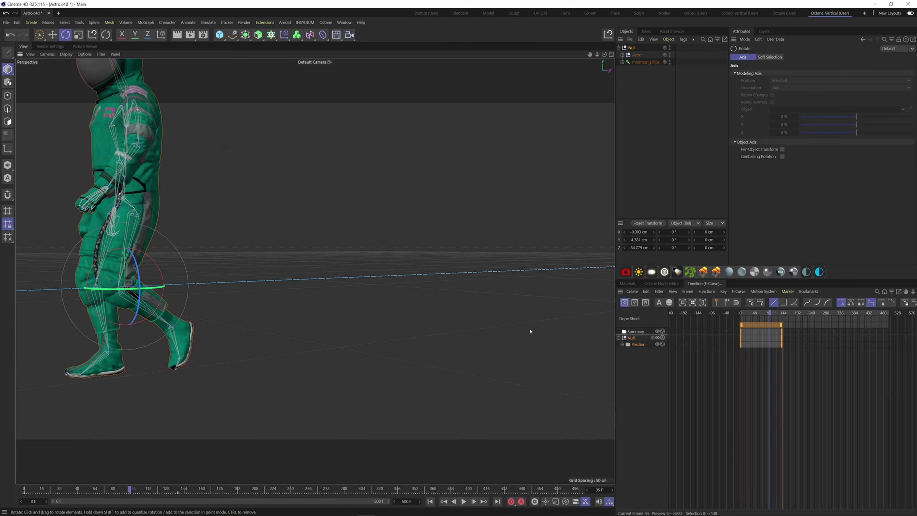
left_click_drag(780, 325, 783, 325)
left_click(464, 501)
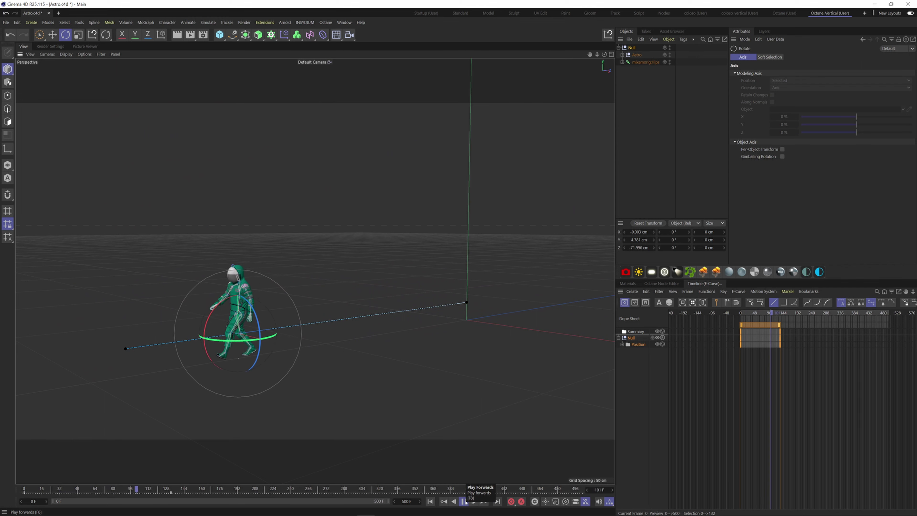
left_click(464, 501)
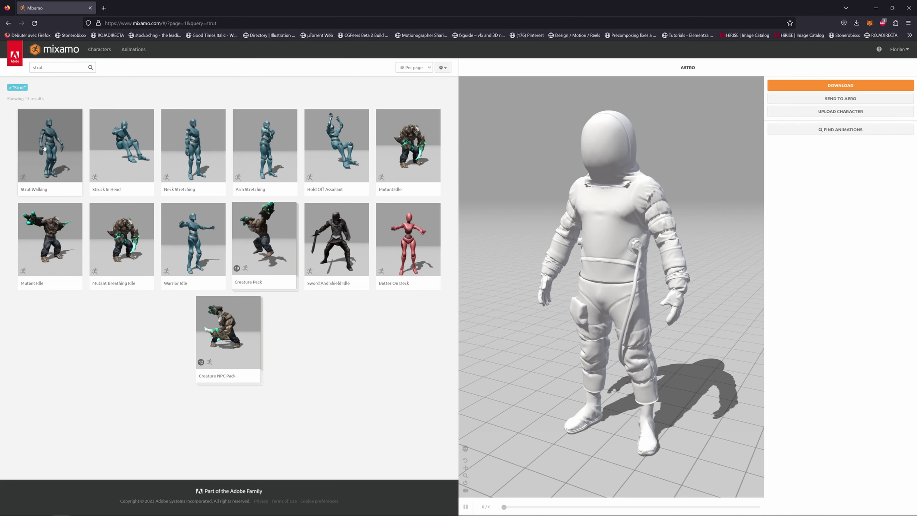
Step: In Mixamo, apply the Strut Walking animation to the astronaut and download it as FBX Binary with skin
left_click(54, 161)
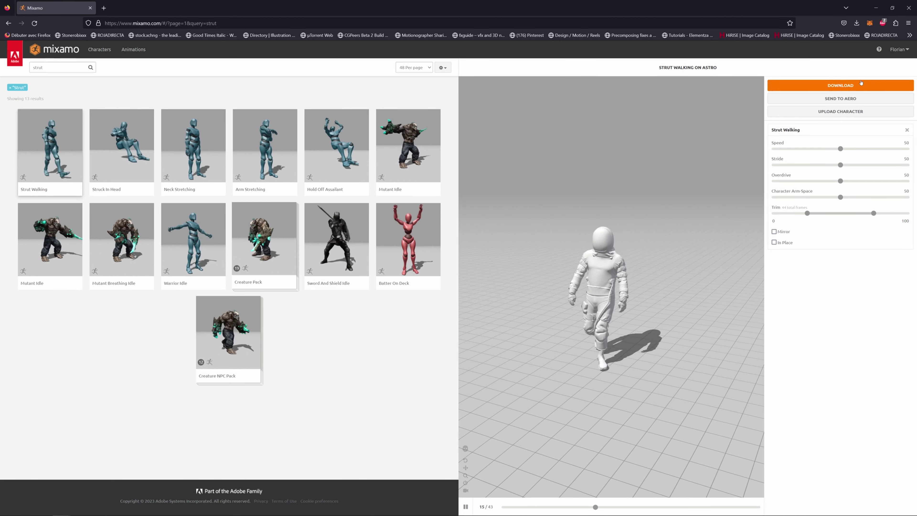
left_click(840, 85)
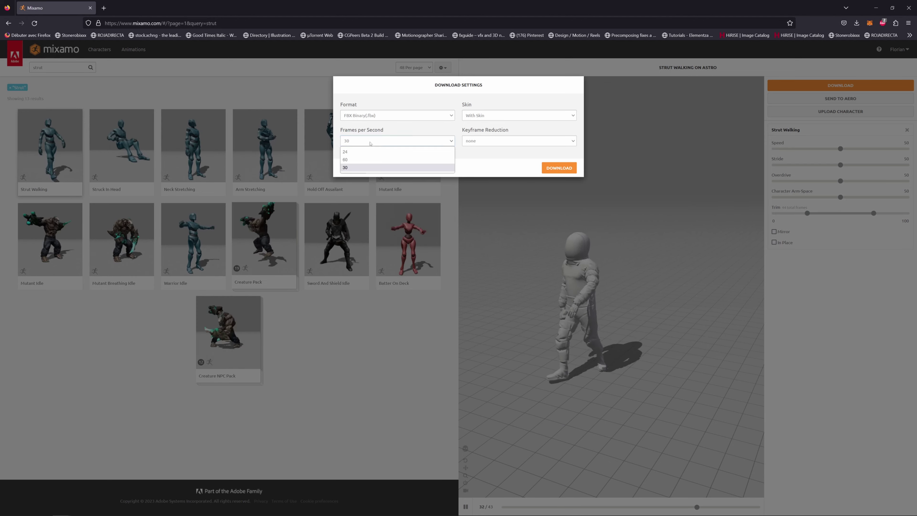
left_click(559, 168)
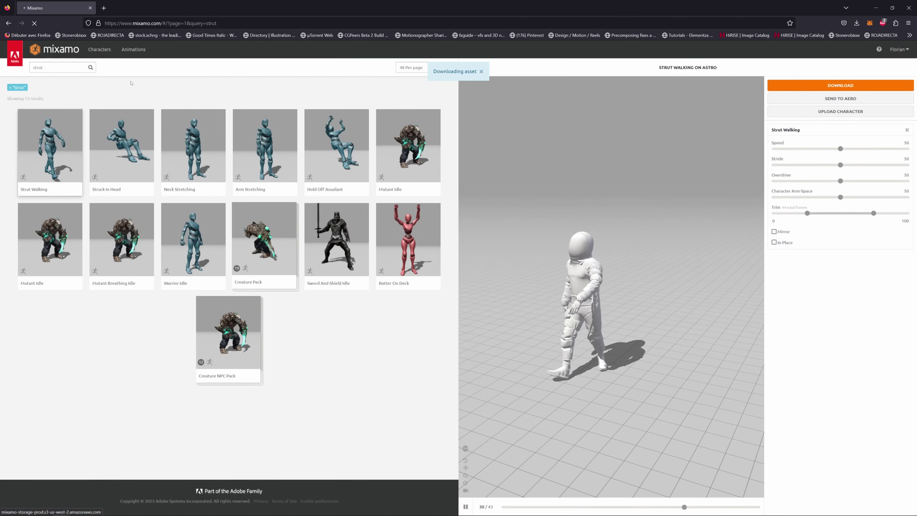
Step: Search the Mixamo animations for "stop" and browse down to the Stop Walking animation
left_click(46, 67)
left_click_drag(47, 67, 1, 66)
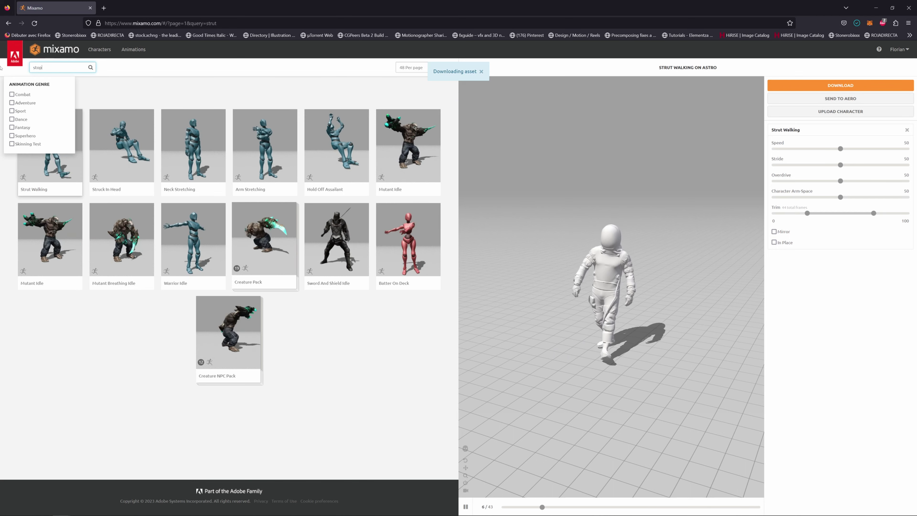
type("stop")
key("Return")
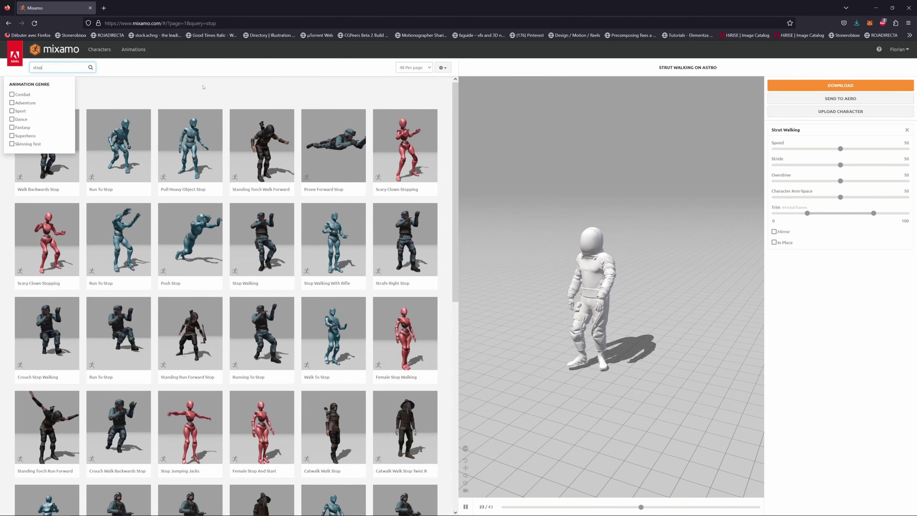
scroll(332, 216, "down", 1)
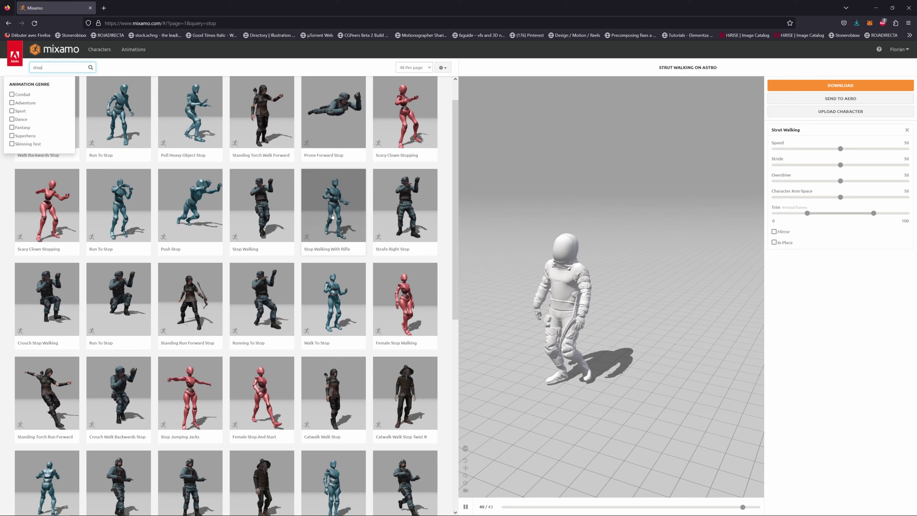
scroll(332, 216, "down", 3)
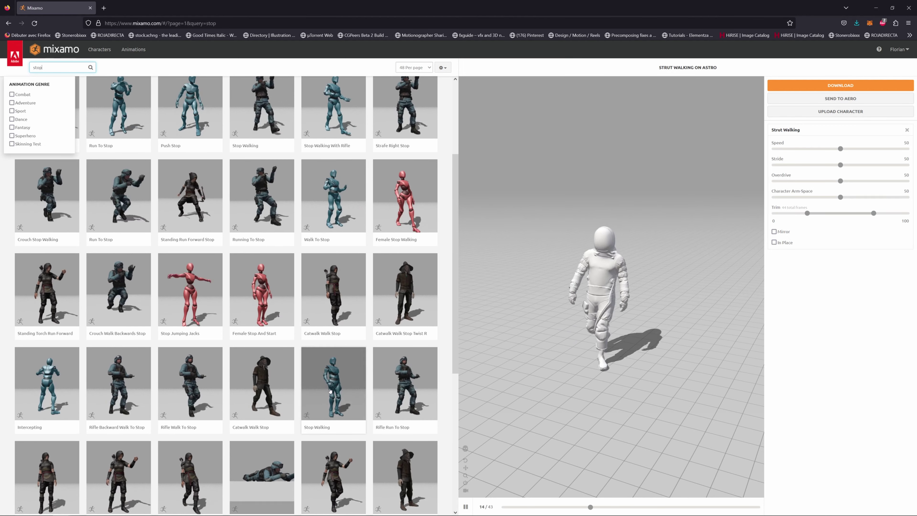
Step: Apply Stop Walking to the astronaut and download it as FBX Binary with skin at 24 frames per second
left_click(329, 390)
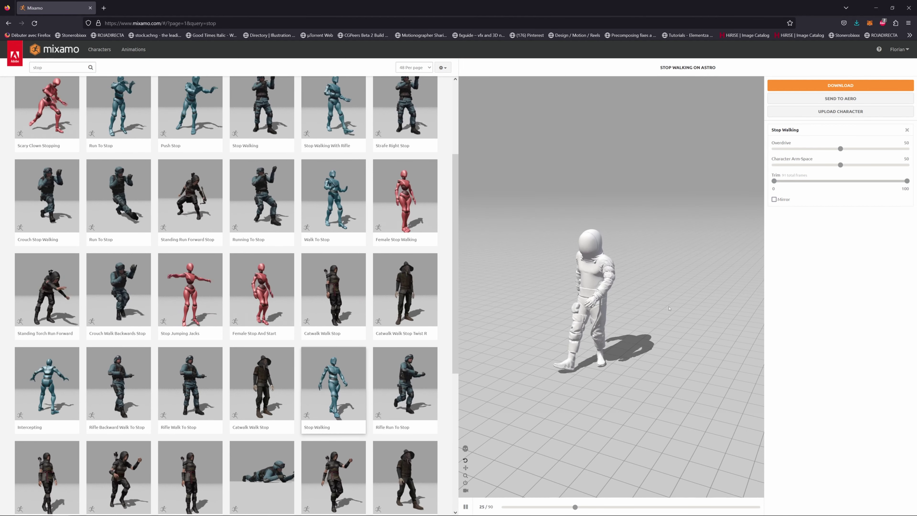
left_click(840, 85)
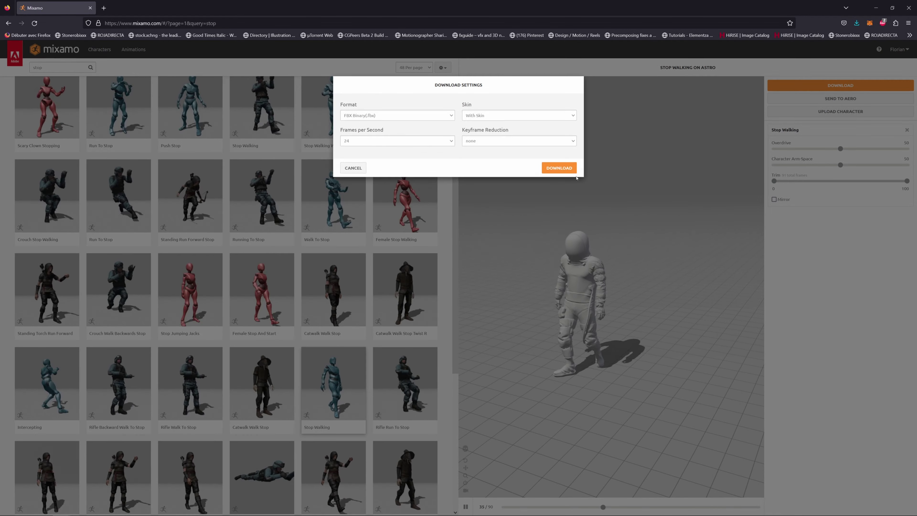
left_click(573, 170)
Step: Search the Mixamo animations for "hip hop"
left_click(33, 67)
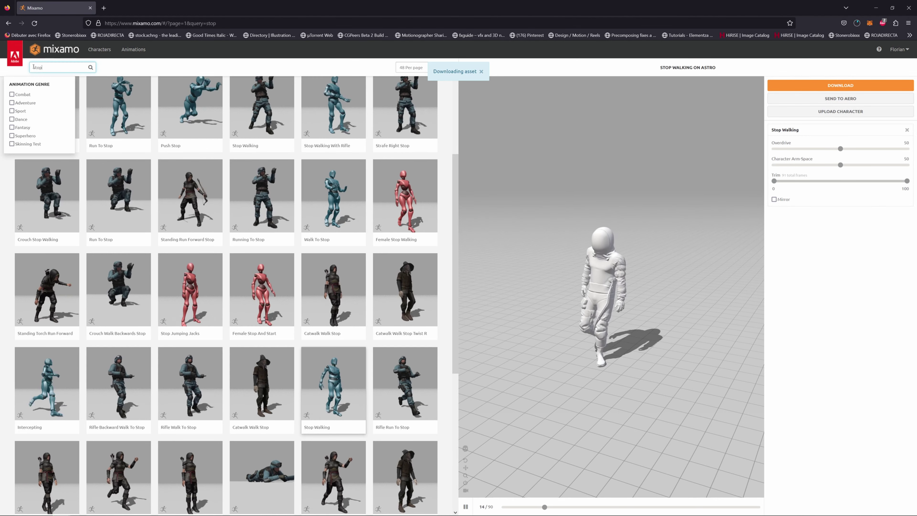
key("ctrl+a")
type("hip ho")
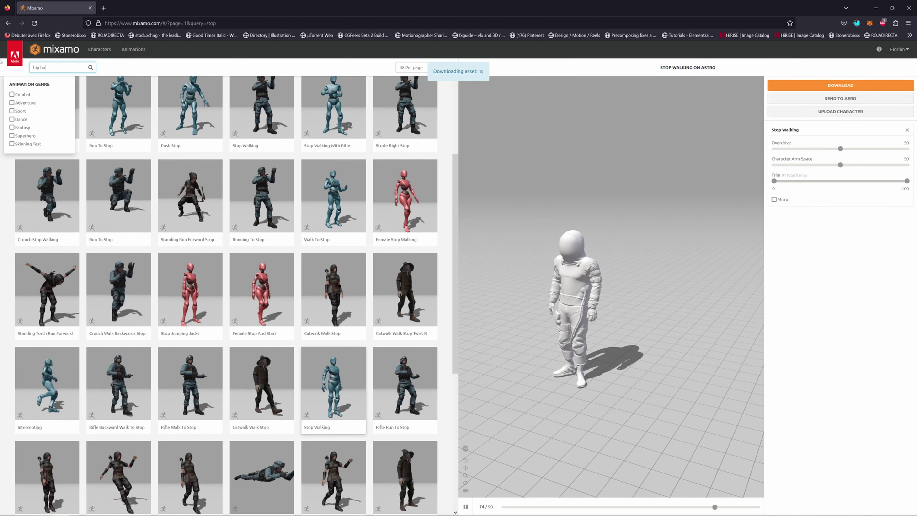
type("p")
key("Return")
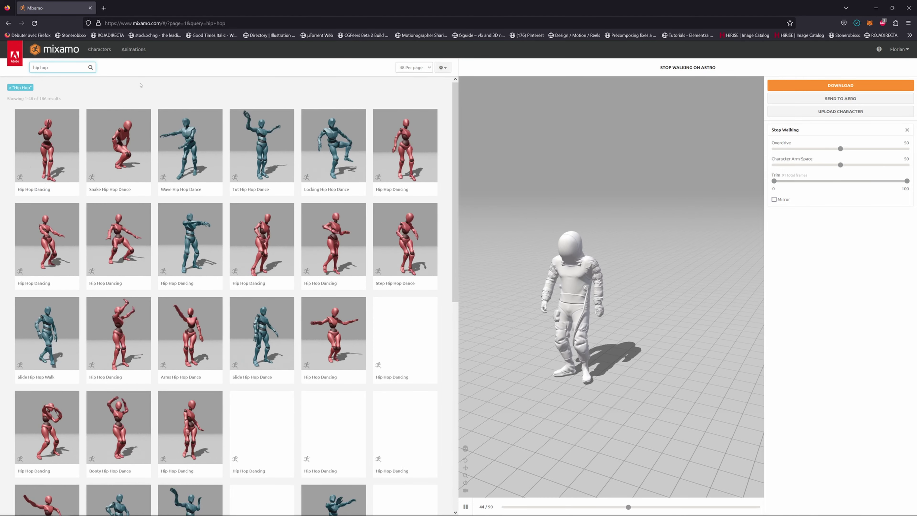
Step: Apply the Hip Hop Dancing animation from the fourth row to the astronaut and download it as FBX Binary with skin
left_click(333, 426)
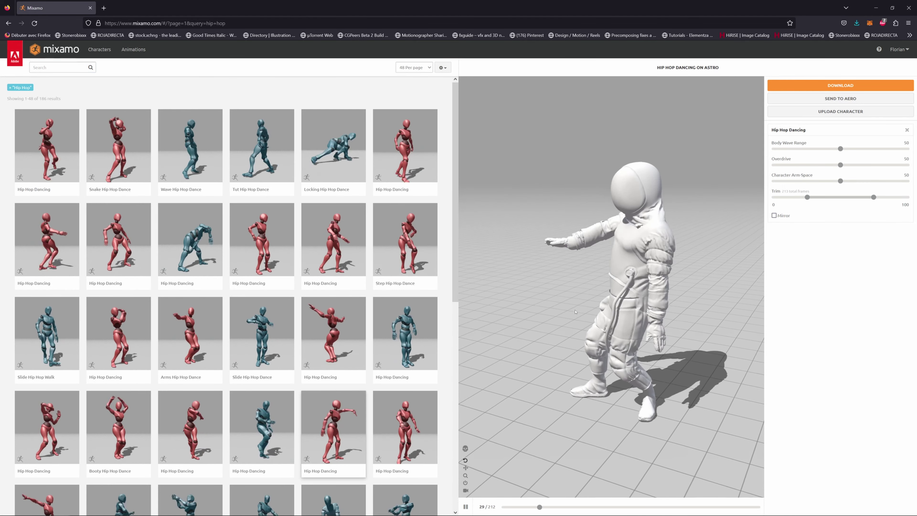
left_click(839, 85)
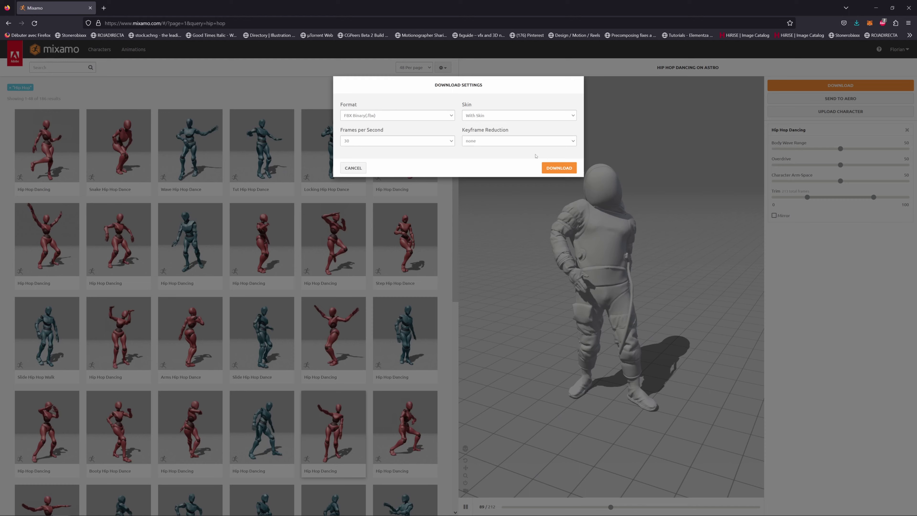
left_click(559, 167)
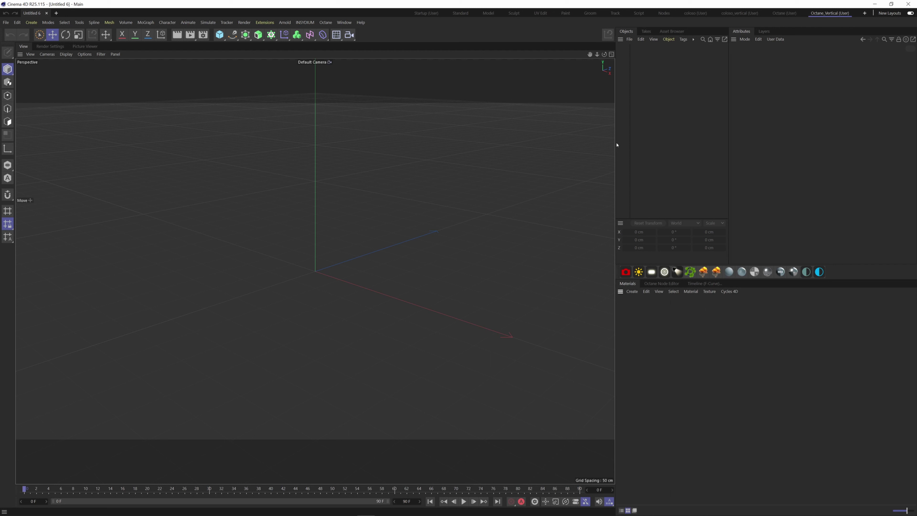
Step: Set the project frame rate to 24 FPS and open the render settings
key("ctrl+d")
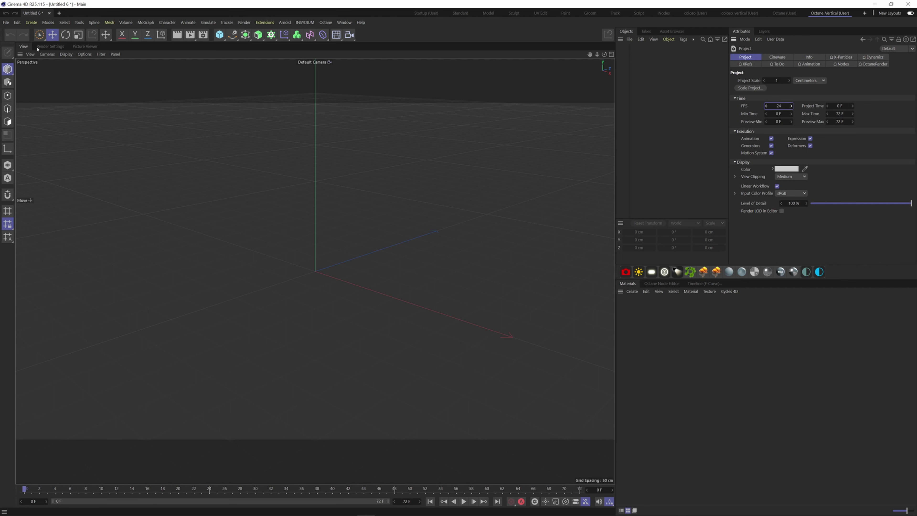
left_click(50, 46)
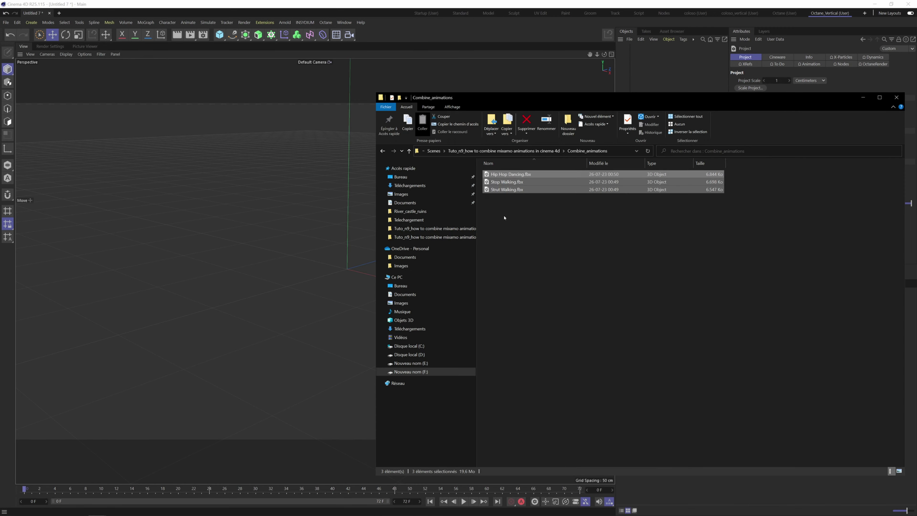
Step: Import Hip Hop Dancing.fbx, Stop Walking.fbx and Strut Walking.fbx into the scene with the FBX import settings as offered
left_click_drag(502, 217, 285, 202)
left_click(276, 307)
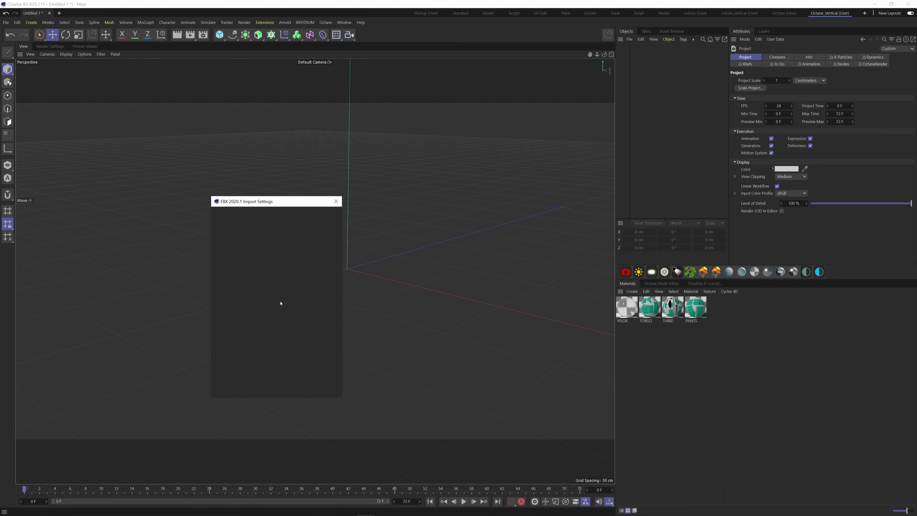
left_click(265, 385)
left_click(256, 388)
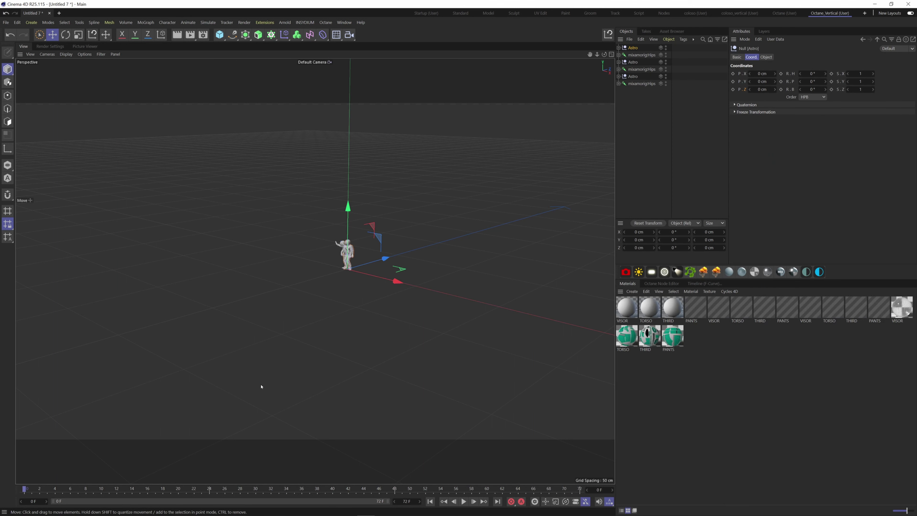
Step: Replace the imported plain VISOR, TORSO, THIRD and PANTS materials with the matching textured Octane materials
left_click(623, 343)
left_click_drag(624, 340, 646, 311)
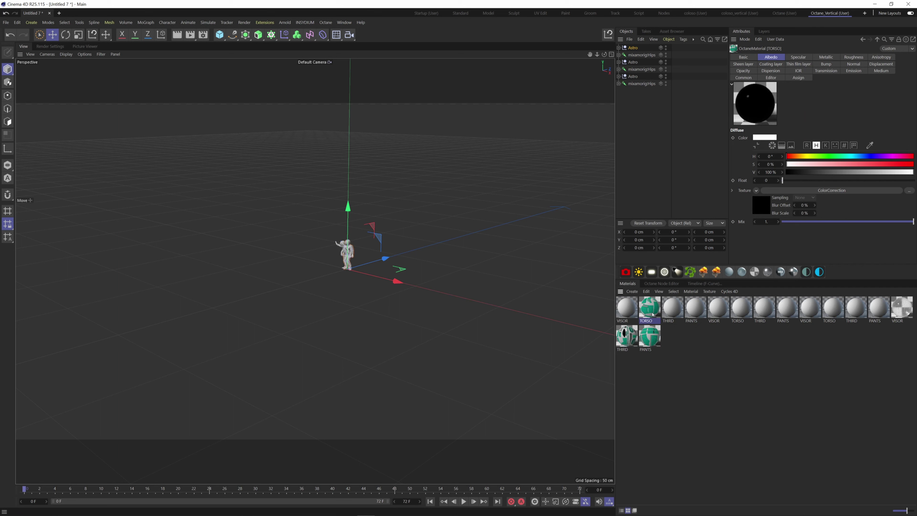
left_click_drag(743, 307, 742, 308)
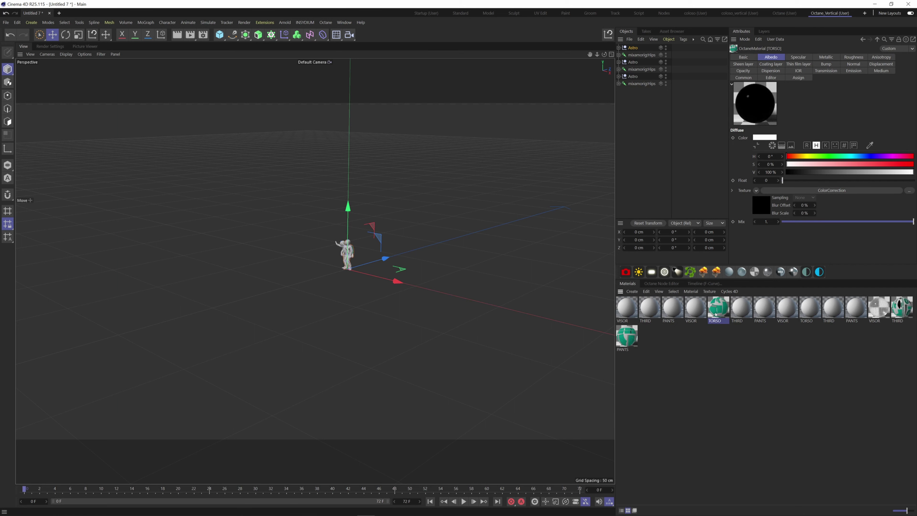
left_click_drag(815, 306, 626, 307)
left_click_drag(626, 307, 696, 307, "alt")
left_click_drag(672, 307, 741, 307, "alt")
left_click_drag(807, 306, 764, 307, "alt")
left_click_drag(764, 307, 672, 307, "alt")
left_click_drag(672, 307, 627, 307, "alt")
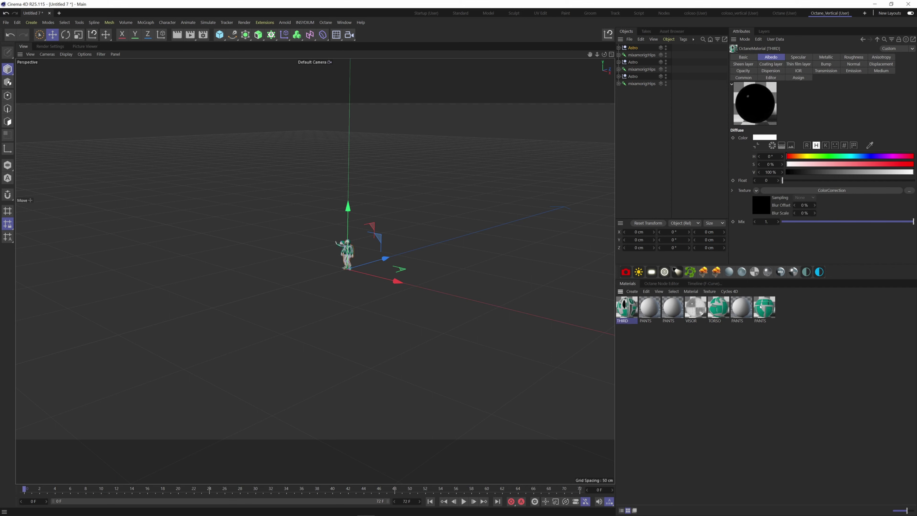
left_click_drag(759, 307, 649, 307)
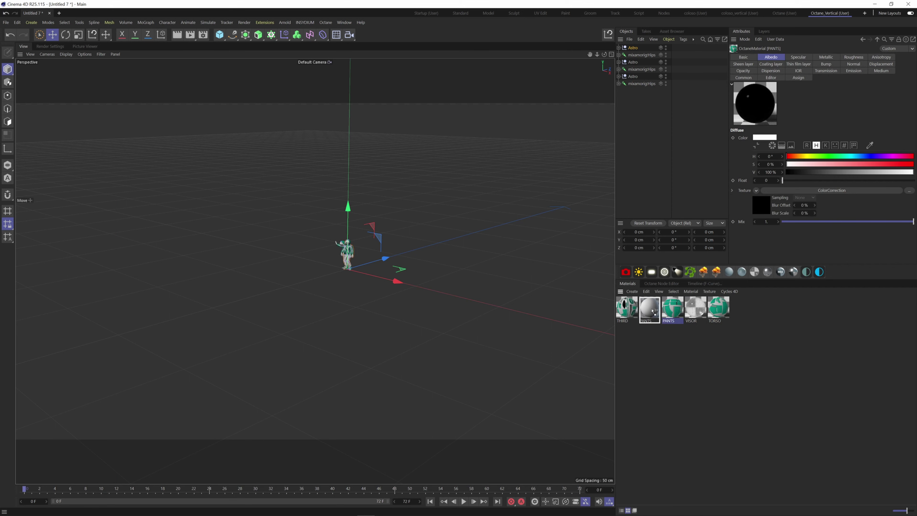
Step: Group the lower two Astro and mixamorig:Hips pairs into separate nulls, naming the lowest Walk and the one above Hip hop
left_click(632, 77)
left_click(636, 84, "shift")
key("alt+g")
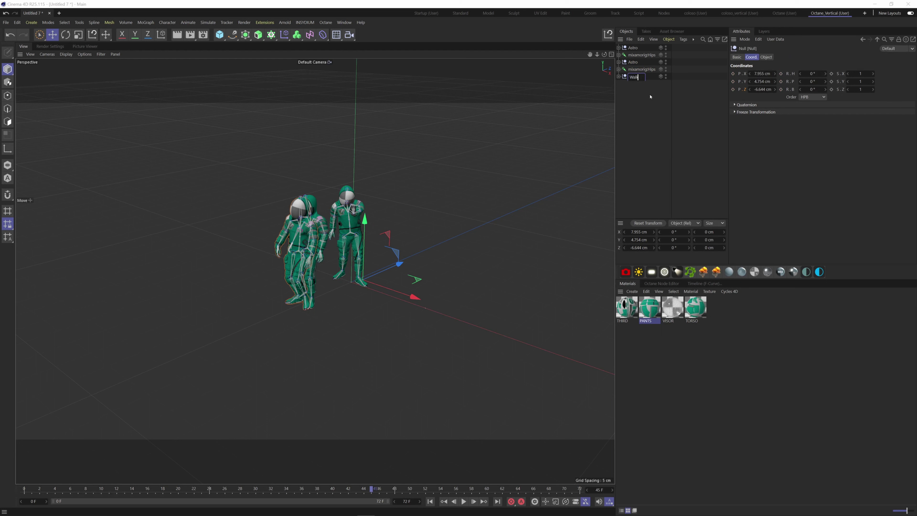
left_click(637, 69)
left_click(634, 63, "shift")
key("alt+g")
double_click(634, 62)
type("Hip hop")
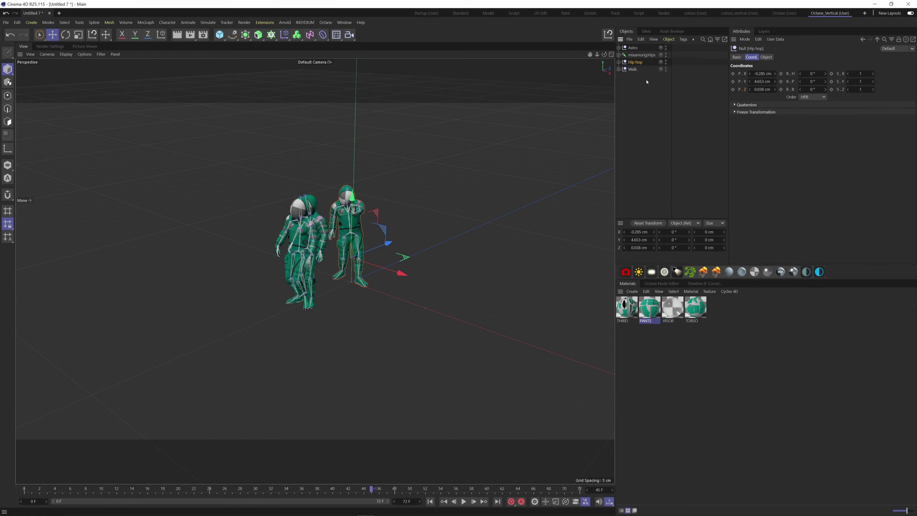
Step: Group the remaining Astro and mixamorig:Hips pair into a null named Stop
left_click(632, 48)
left_click(637, 54, "shift")
key("alt+g")
double_click(634, 48)
type("Stop")
Step: Place the Stop null between Hip hop and Walk, and hide every group except Walk at frame 0
left_click_drag(632, 47, 632, 58)
double_click(653, 55, "alt")
left_click_drag(371, 489, 7, 489)
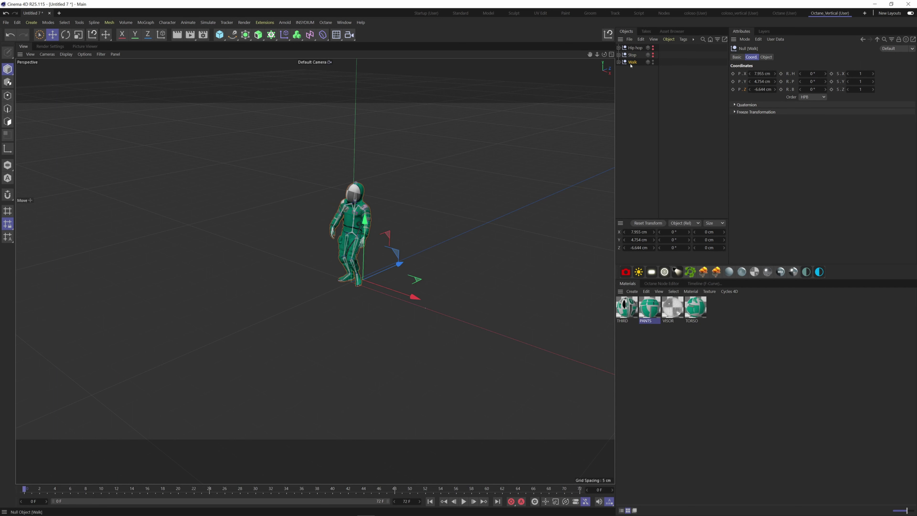
Step: Add a motion clip from the Walk null's animation
left_click(188, 23)
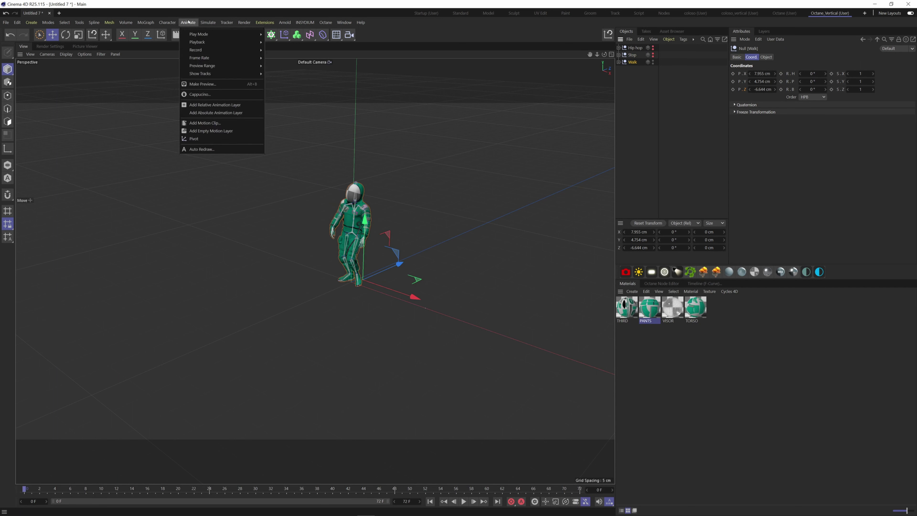
left_click(214, 123)
left_click(202, 181)
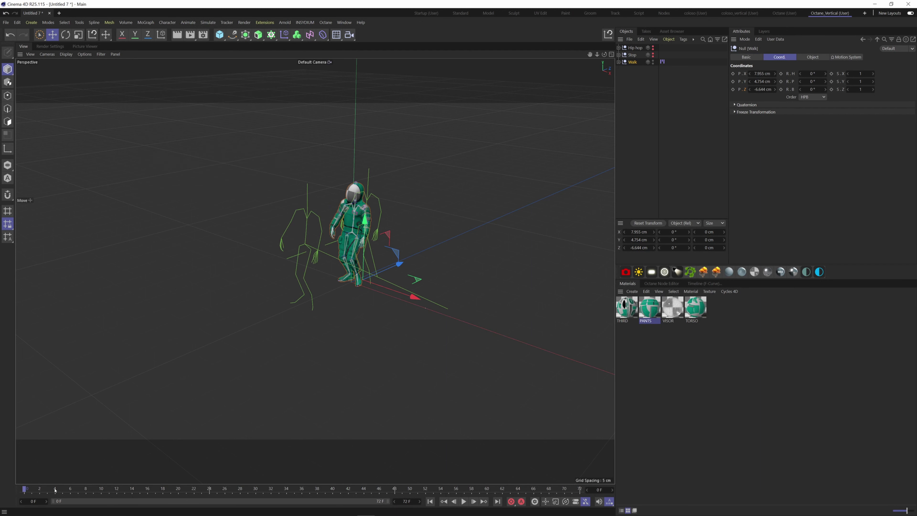
mouse_move(25, 489)
left_mouse_down()
mouse_move(80, 490)
mouse_move(24, 490)
left_mouse_up()
Step: Open Walk's motion system in the timeline and set its motion clip's loops to 10
left_click(696, 284)
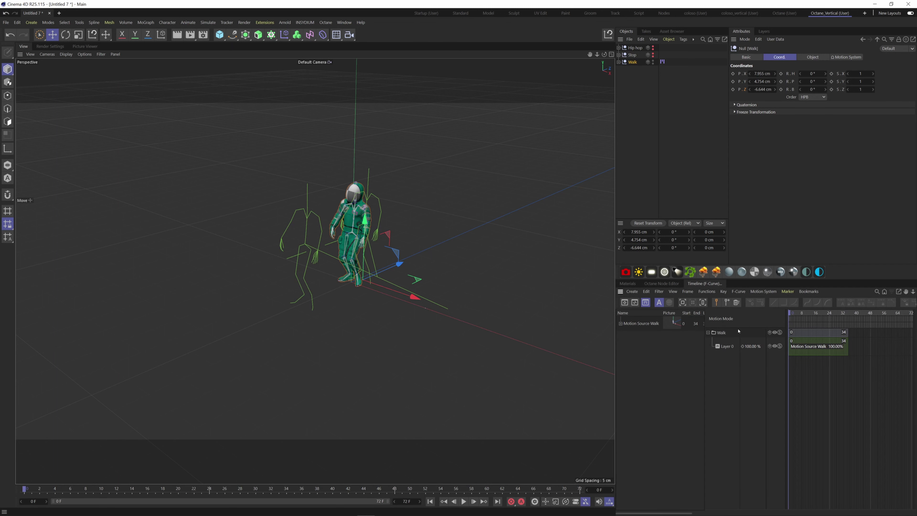
left_click(663, 62)
left_click(800, 98)
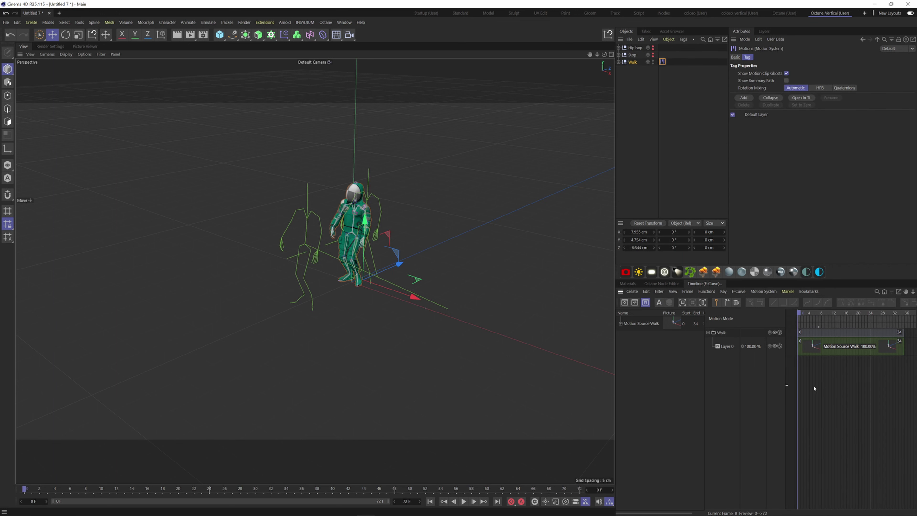
left_click(813, 341)
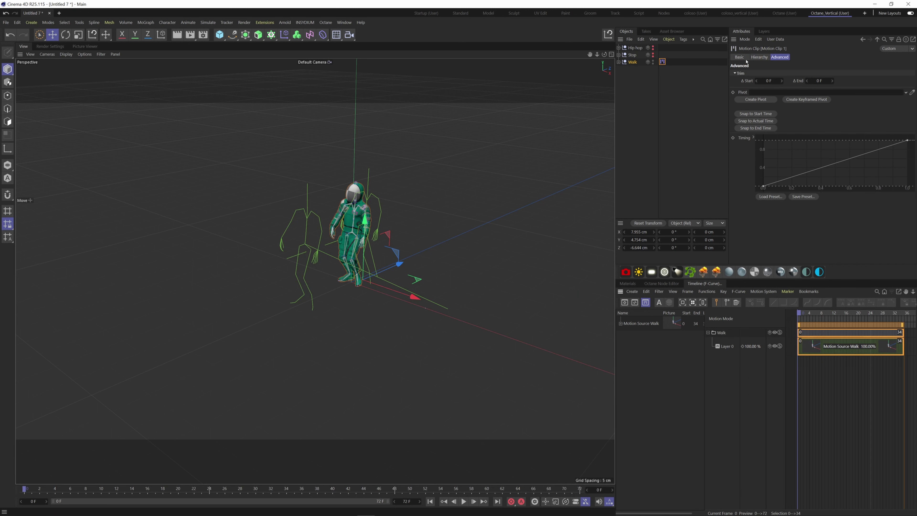
left_click(739, 58)
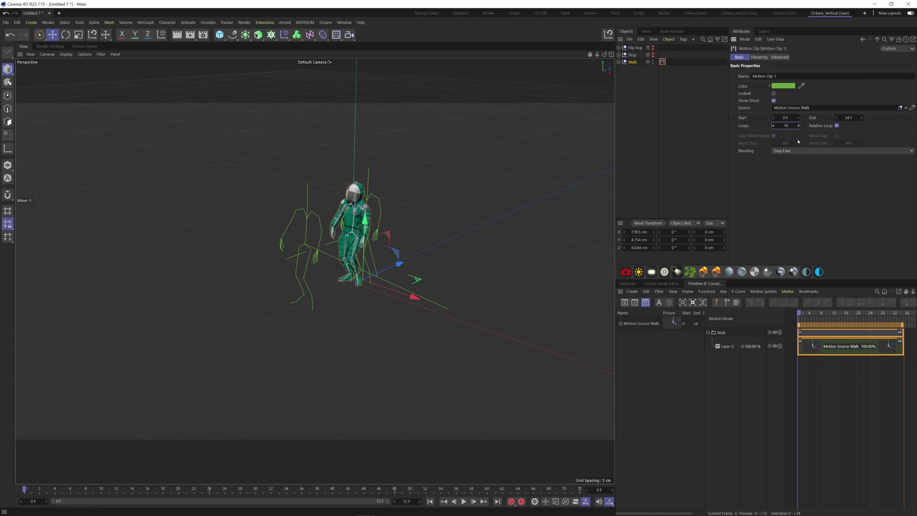
key("Return")
Step: Play back the looped walk from a wider view of its path
scroll(379, 334, "down", 5)
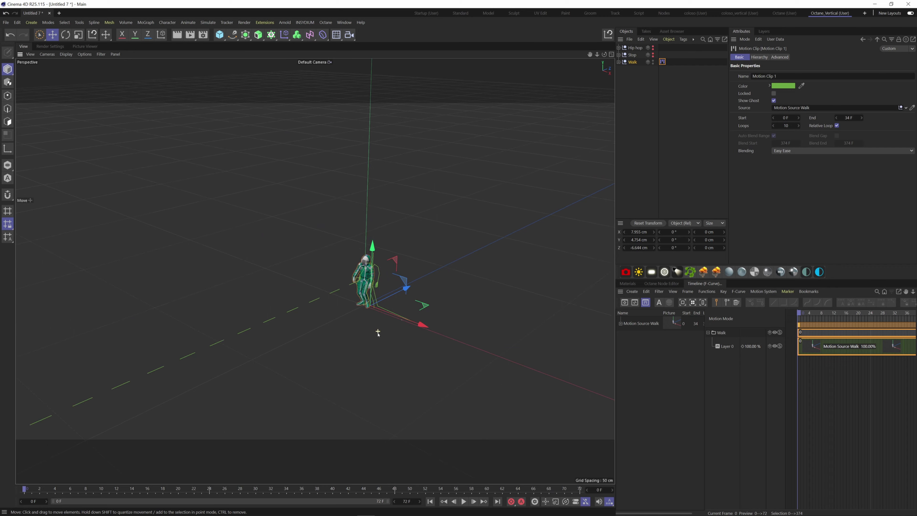
left_click_drag(378, 333, 361, 331, "alt")
left_click(463, 501)
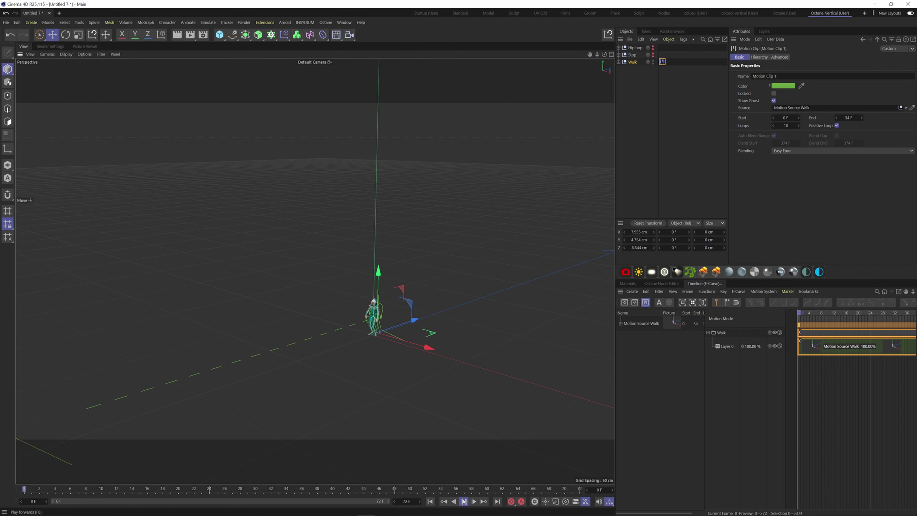
key("space")
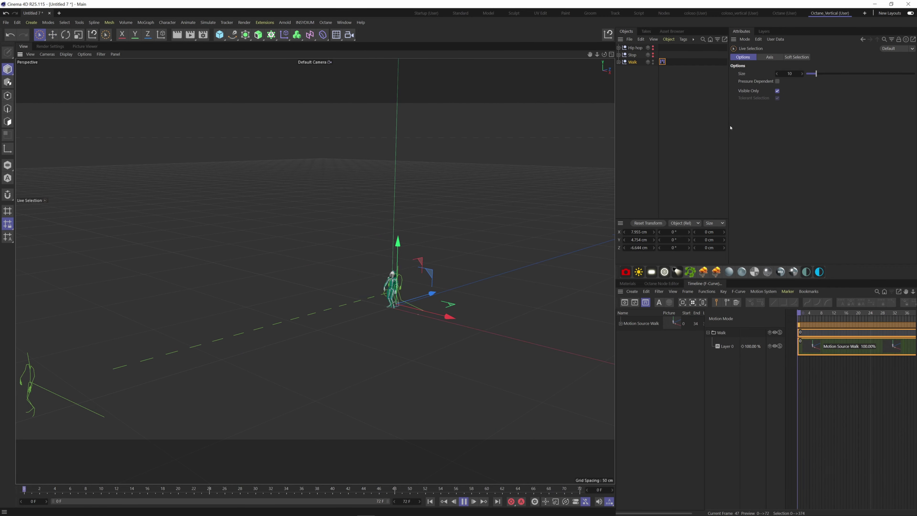
key("F8")
Step: Set the Walk motion clip's loops to 25
left_click(661, 62)
type("5")
key("Return")
scroll(415, 367, "down", 2)
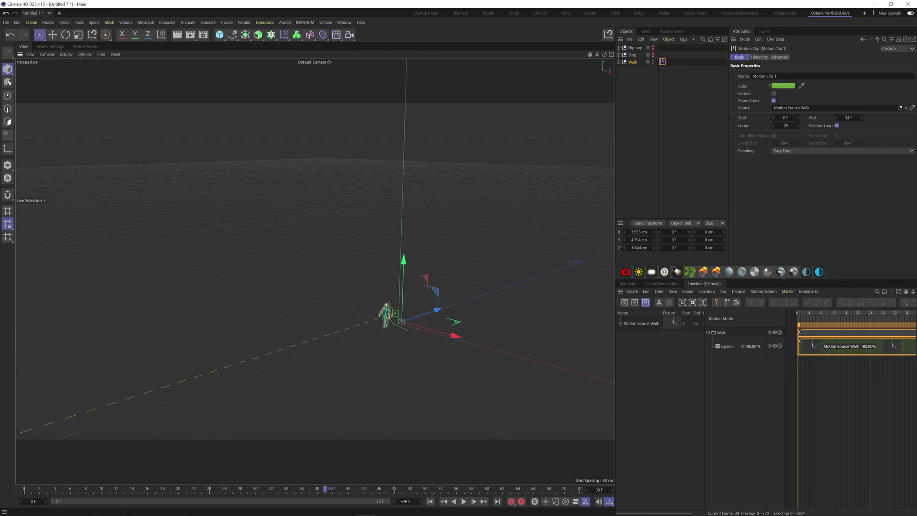
Step: Extend the timeline's end to frame 400 and play the looped walk from the start
double_click(407, 501)
type("400")
key("Return")
left_click(429, 501)
left_click(464, 501)
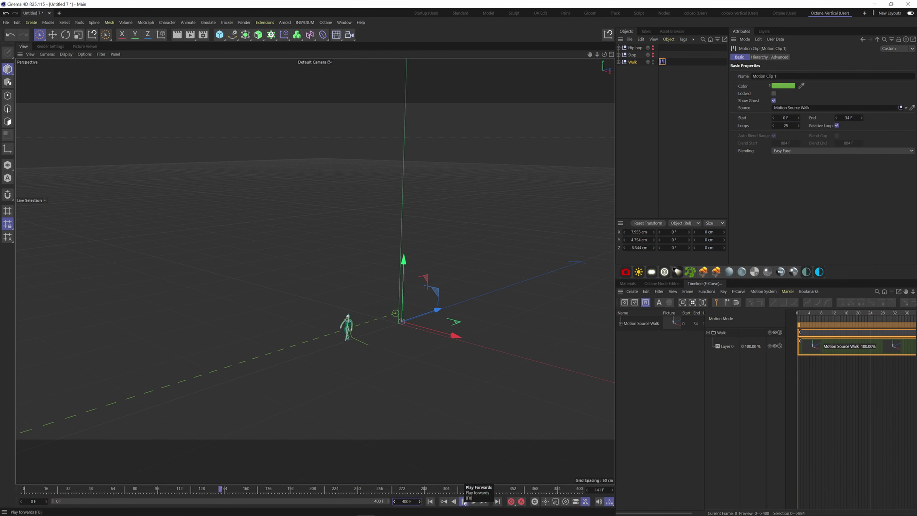
left_click(464, 502)
Step: Set the Walk motion clip's loops back to 10
double_click(785, 125)
type("10")
key("Return")
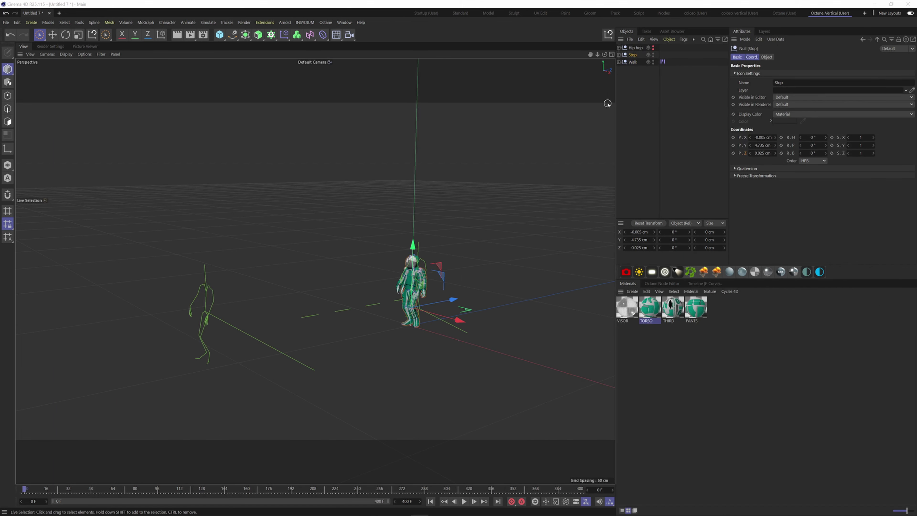
Step: Add a motion clip from the Stop null's animation and hide the Stop group
left_click(632, 55)
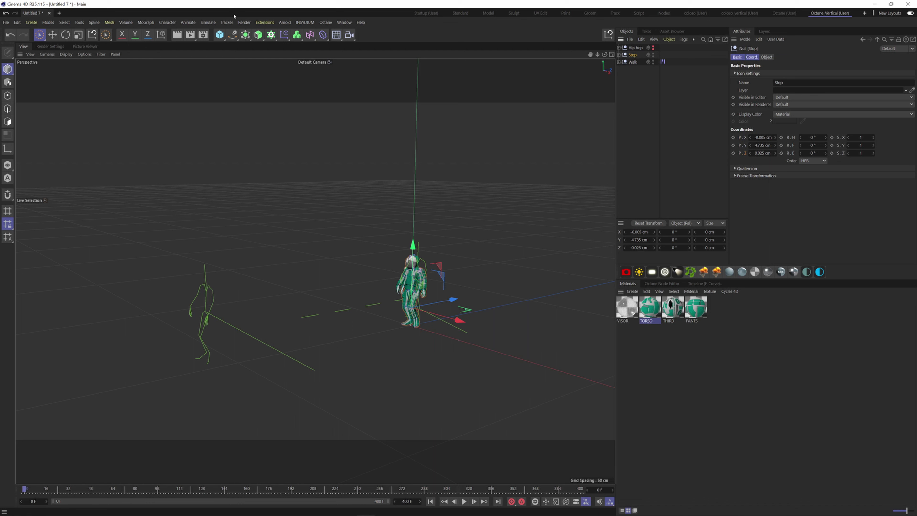
left_click(187, 22)
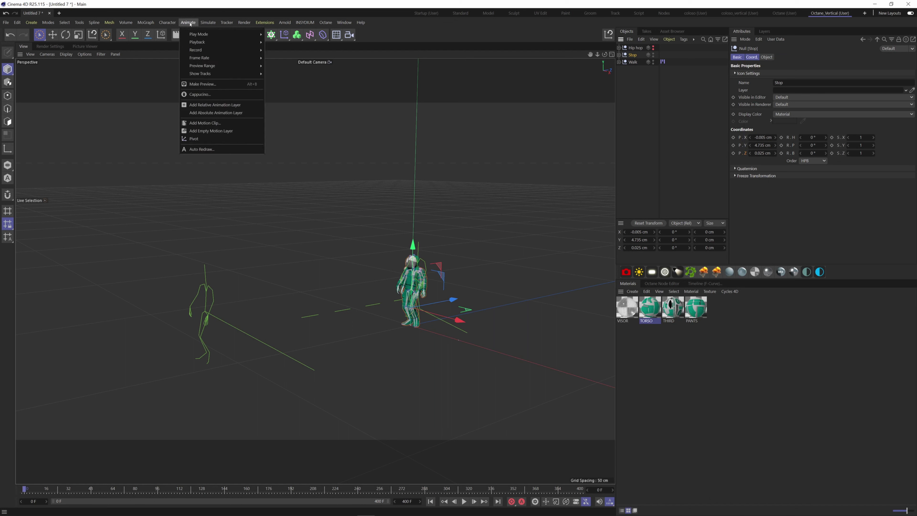
left_click(212, 124)
left_click(188, 181)
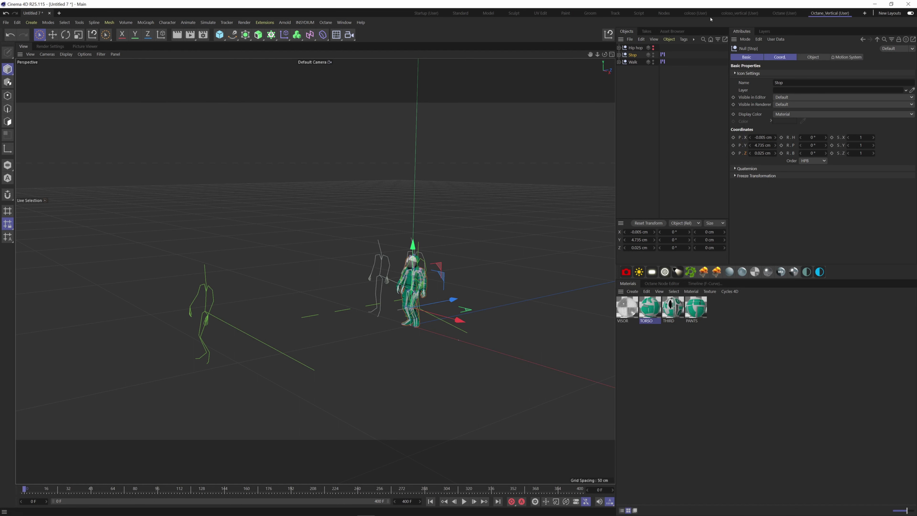
left_click(652, 56, "alt")
left_click_drag(425, 287, 406, 294, "alt")
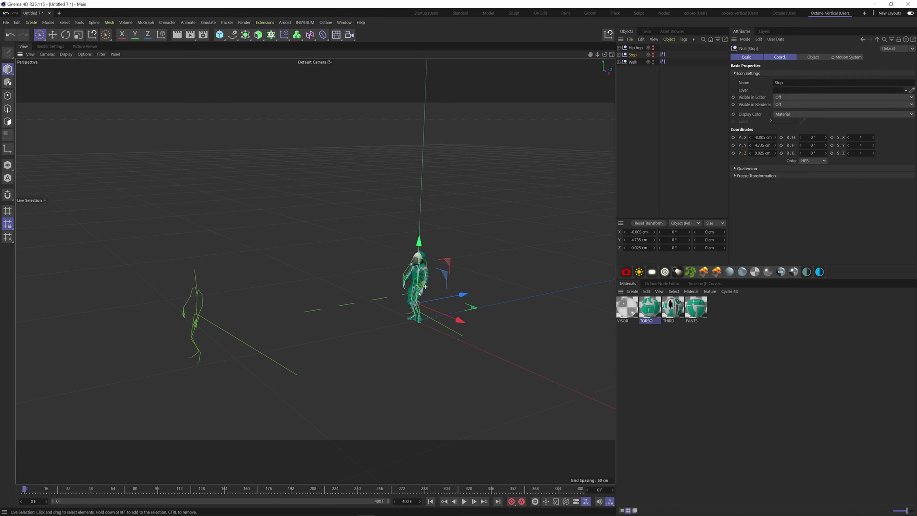
Step: Place Motion Source Stop on Walk's motion layer right after the walk clip, starting at frame 101
left_click(662, 55)
left_click(698, 283)
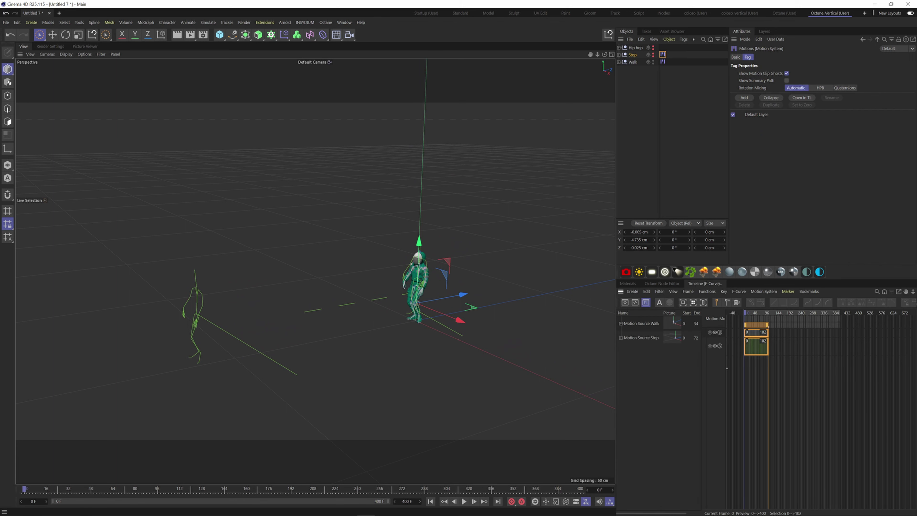
middle_click_drag(767, 326, 788, 326, "alt")
right_click_drag(777, 326, 782, 326, "alt")
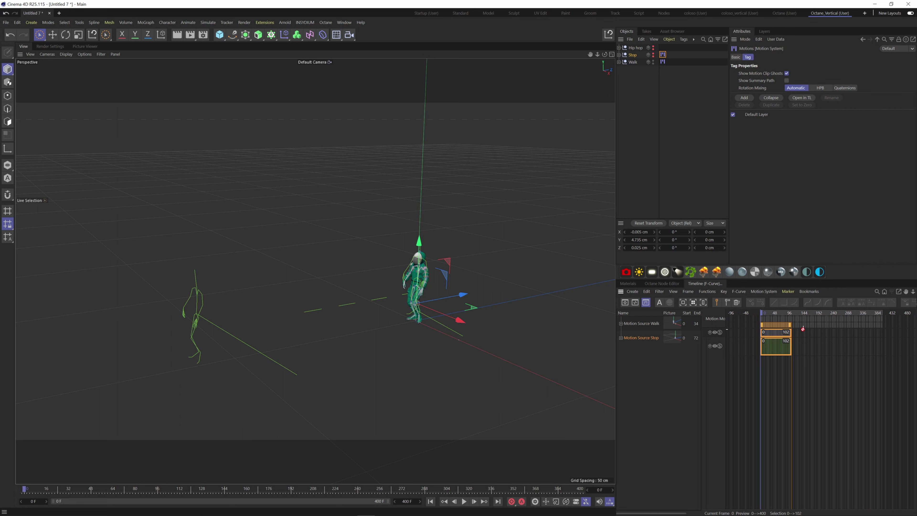
mouse_move(803, 328)
left_mouse_down()
mouse_move(818, 335)
mouse_move(800, 332)
left_mouse_up()
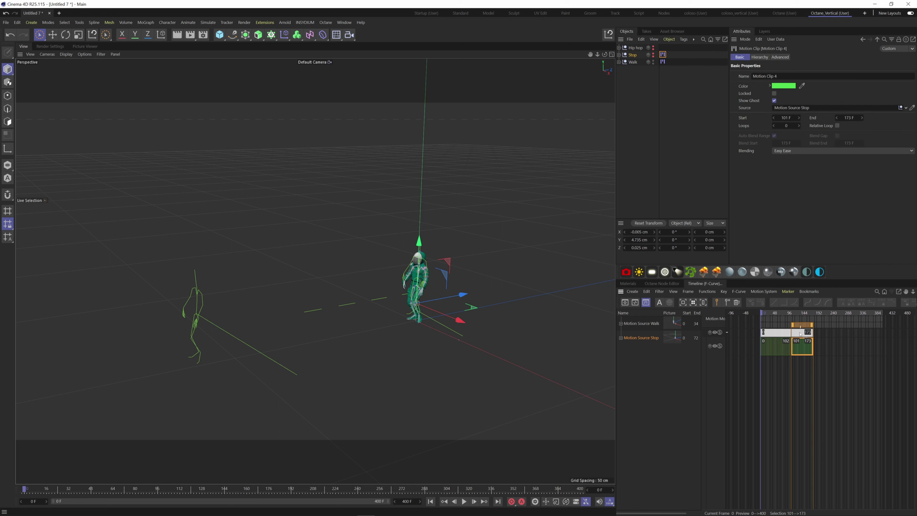
Step: Play the combined walk and stop clips to check the transition between them
key("F8")
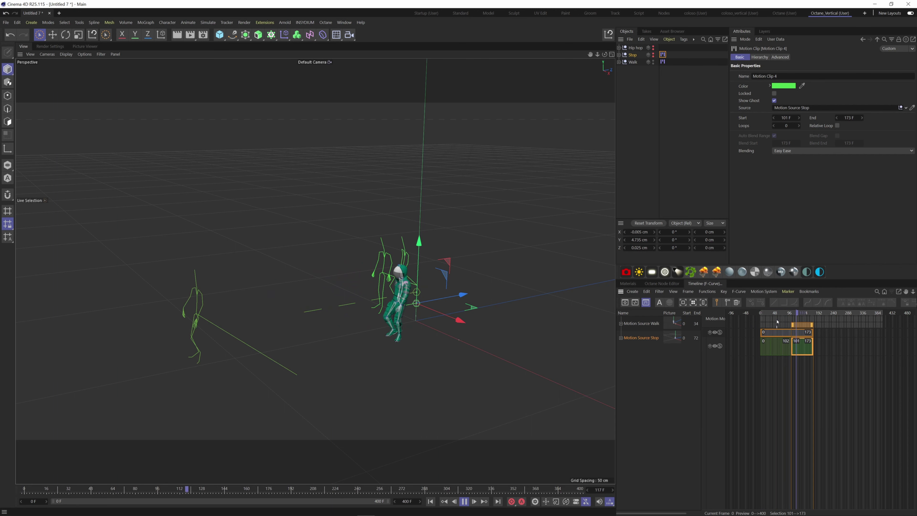
key("F8")
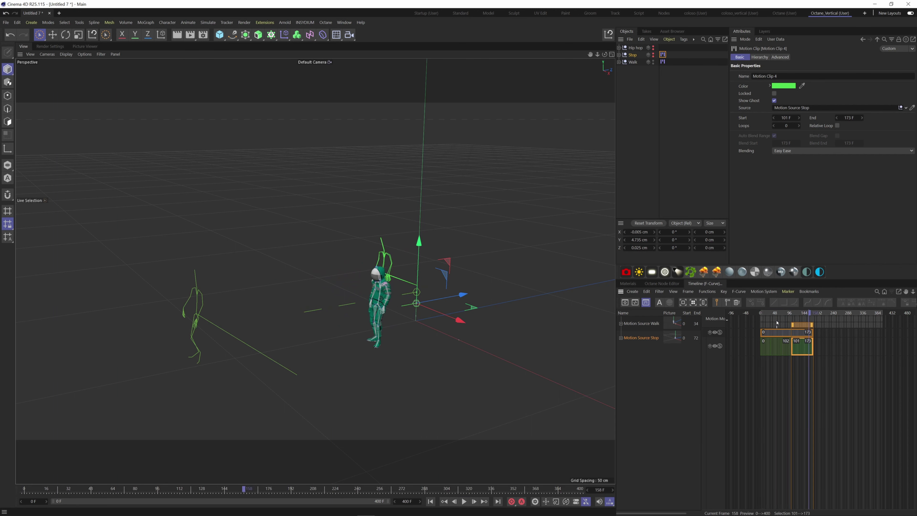
key("F8")
key("F8")
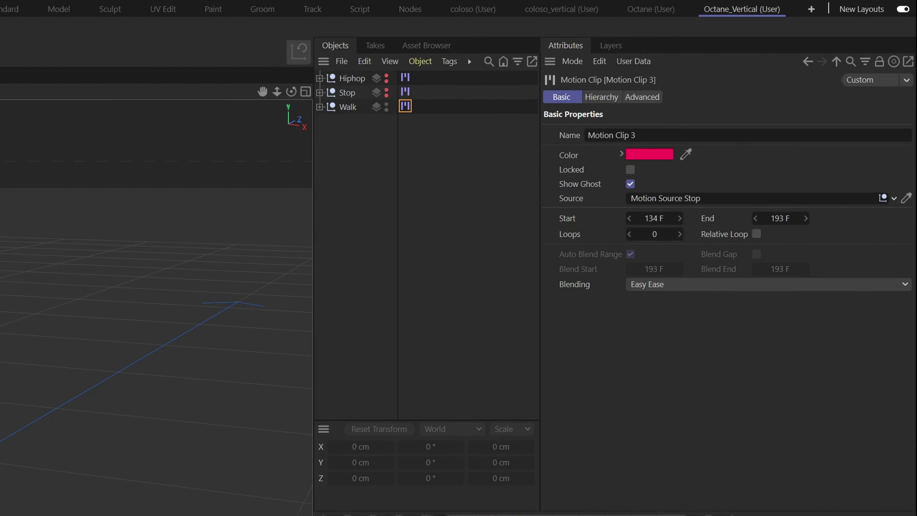
Step: Create a pivot for the Stop motion clip on Walk's layer
left_click(641, 100)
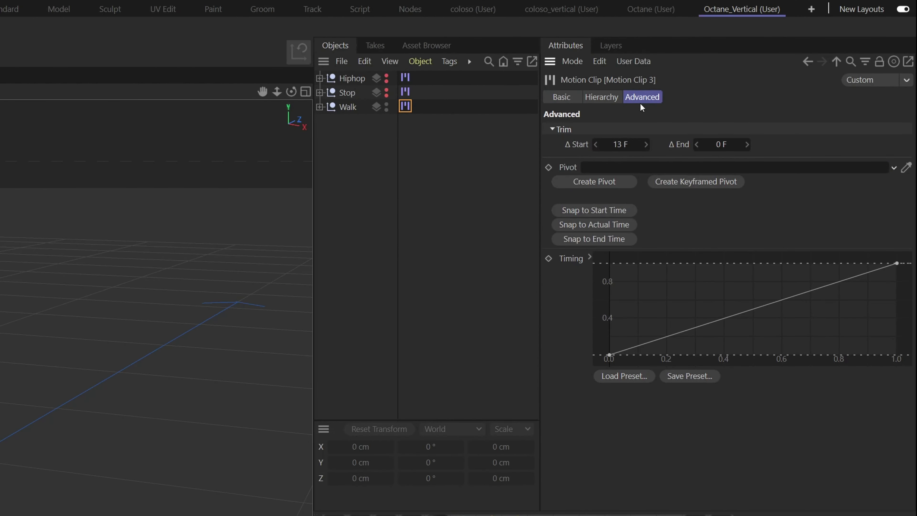
left_click(608, 181)
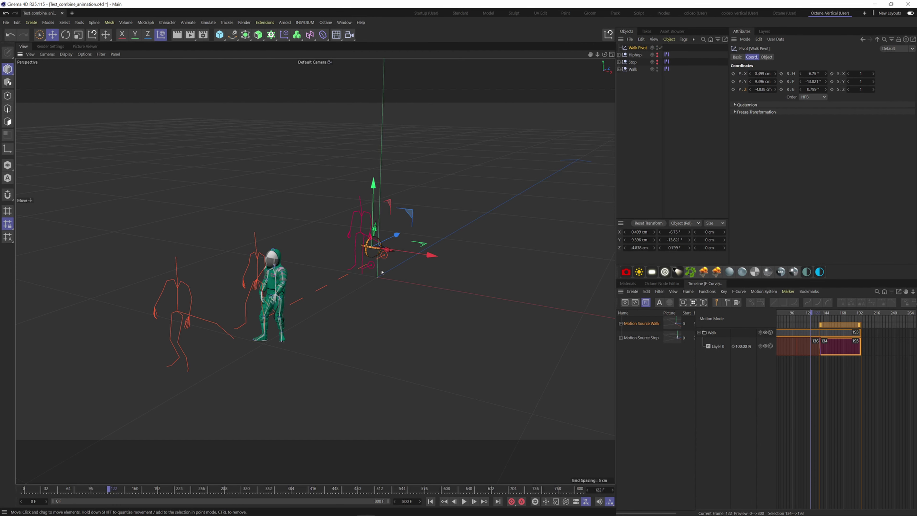
Step: Move the Stop clip's pivot along Z to about -37.3 cm, near the end of the walk, and play the result
left_click_drag(382, 271, 349, 280, "alt")
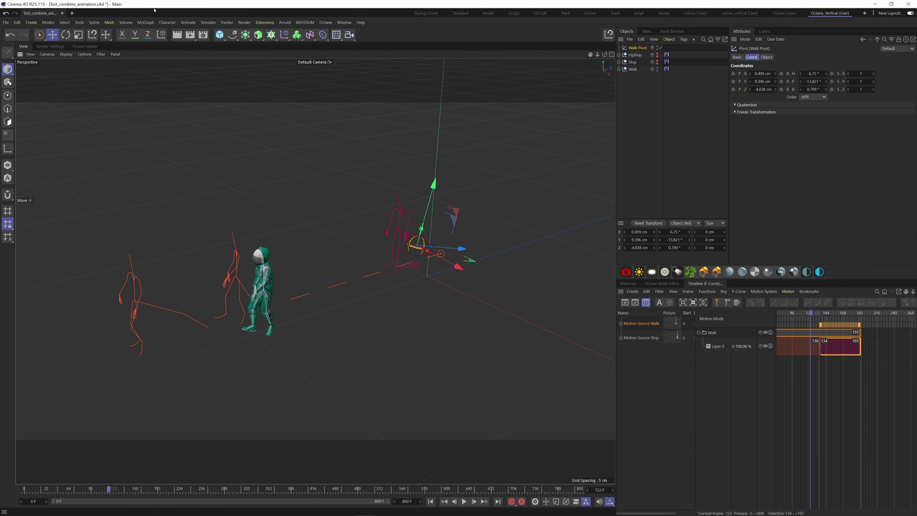
left_click(160, 35)
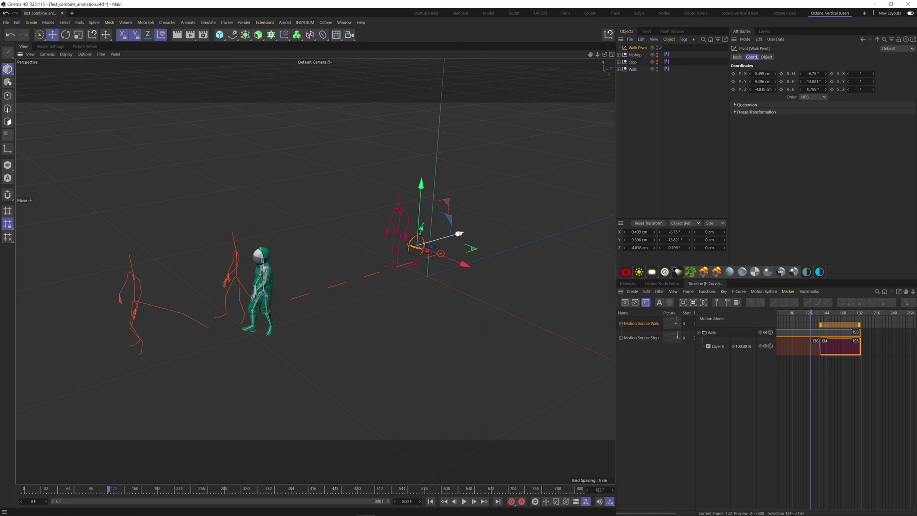
left_click_drag(458, 233, 352, 261)
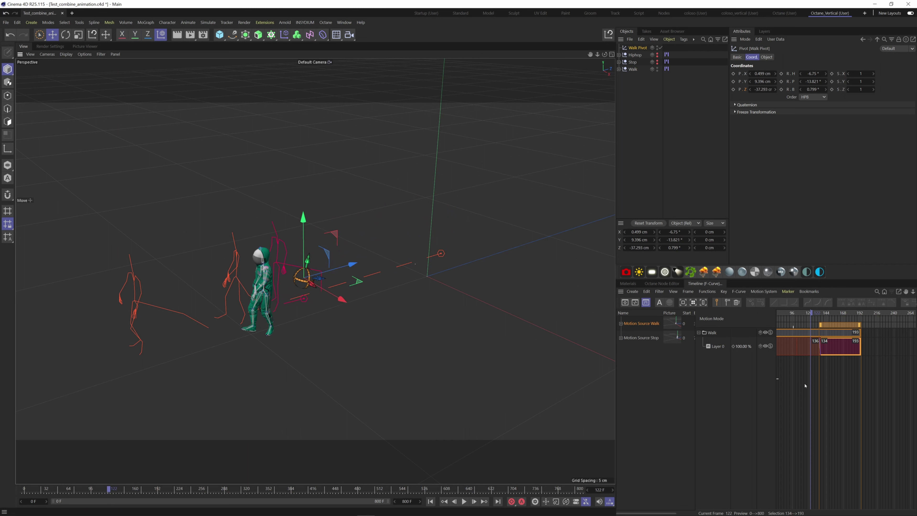
left_click_drag(94, 489, 24, 489)
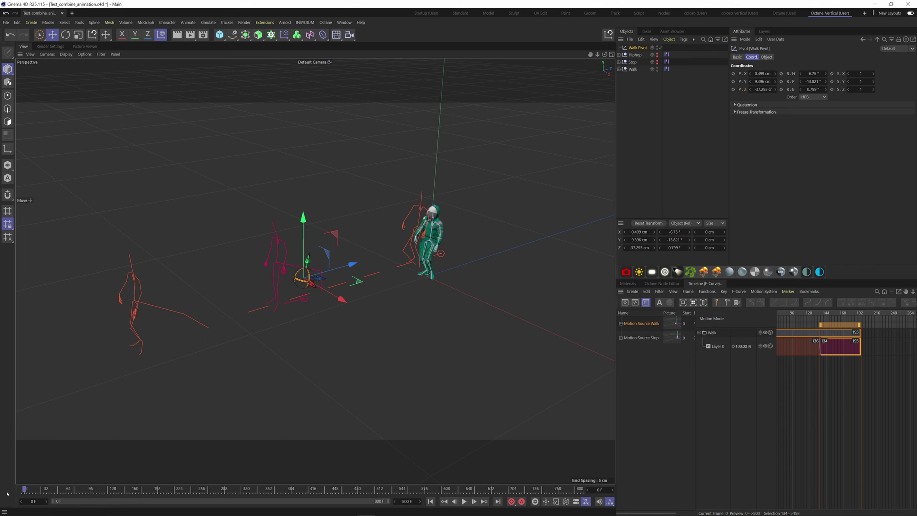
key("F8")
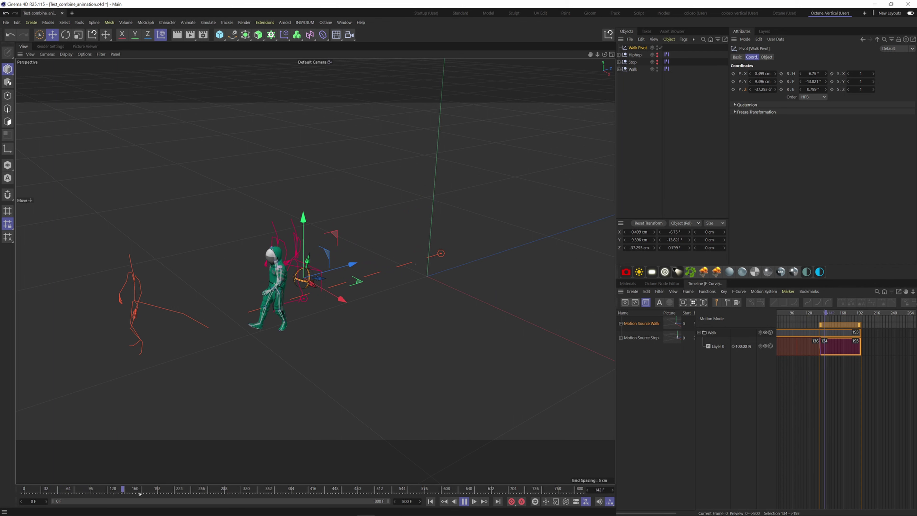
key("F8")
Step: Move the Stop clip's pivot further along Z to about -45 cm and scrub through the transition
scroll(256, 303, "up", 3)
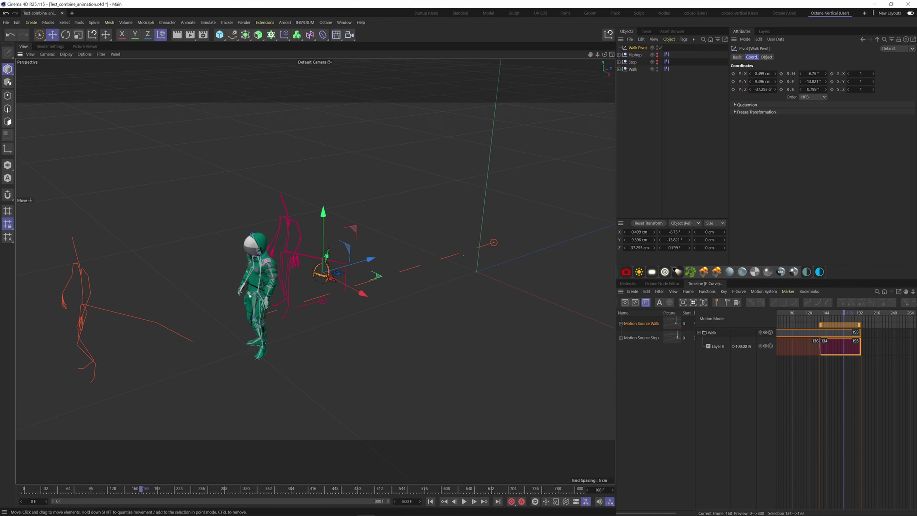
left_click_drag(258, 311, 254, 303, "alt")
left_click_drag(360, 275, 338, 280)
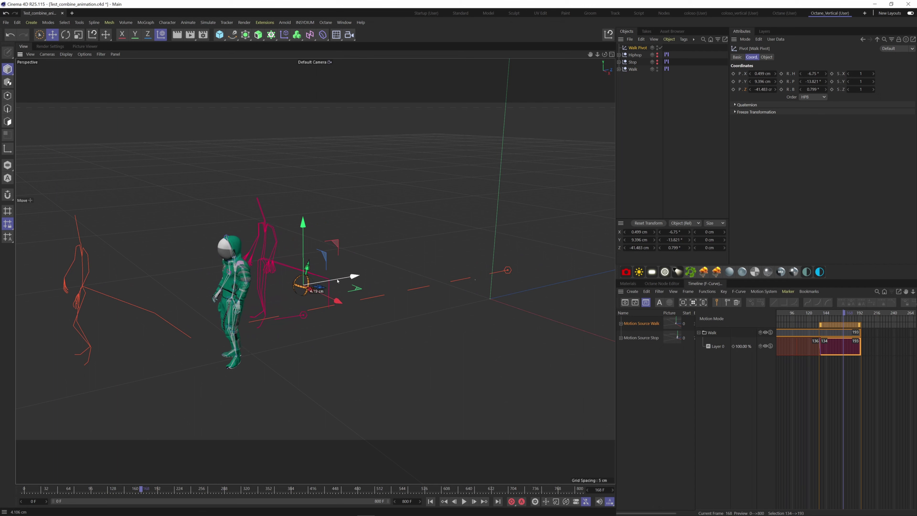
left_click_drag(156, 487, 121, 492)
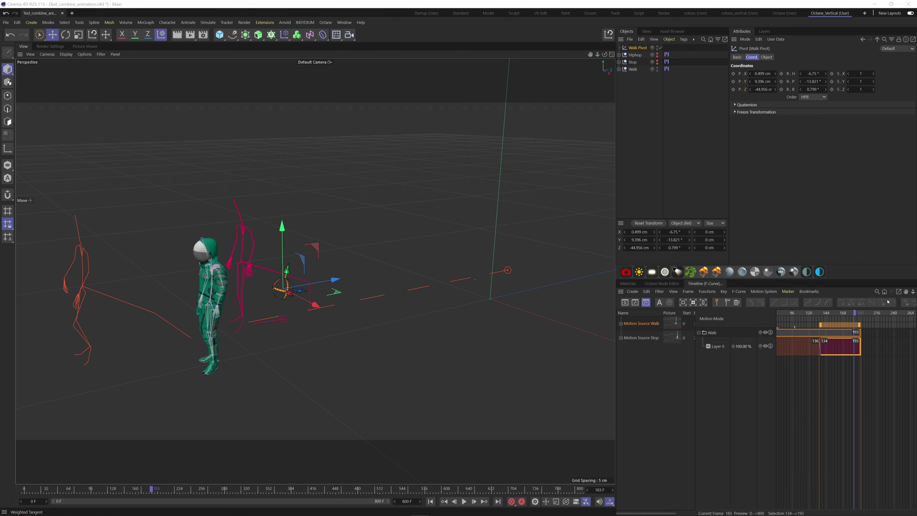
Step: Shift the Stop clip earlier to start at frame 123, overlapping the walk clip, and play the blended transition
left_click_drag(837, 326, 832, 327)
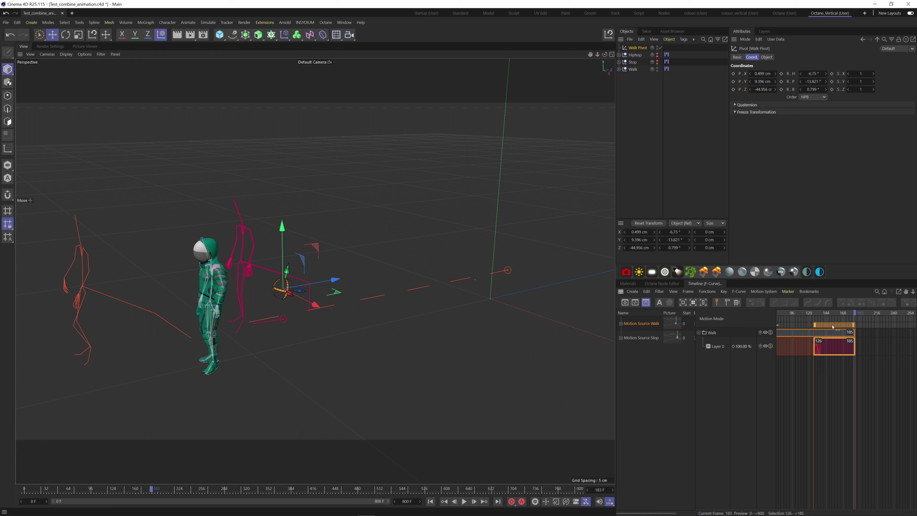
left_click_drag(88, 489, 24, 490)
key("F8")
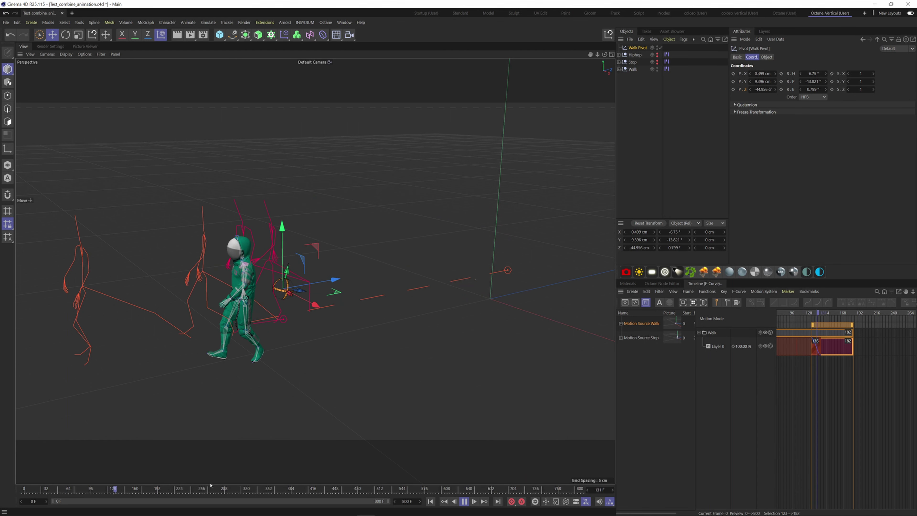
key("F8")
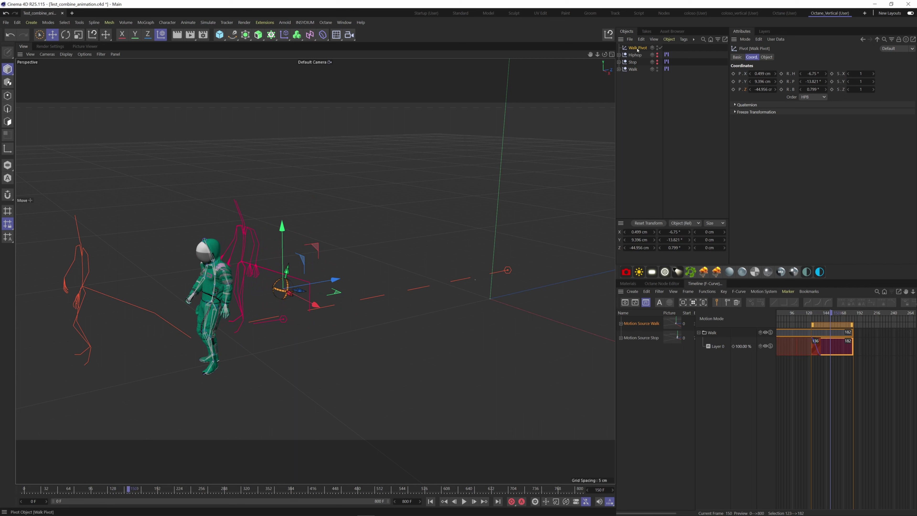
Step: Set the Stop clip's pivot to Z -40.956 cm while scrubbing through the overlap with the walk
left_click_drag(775, 89, 777, 89)
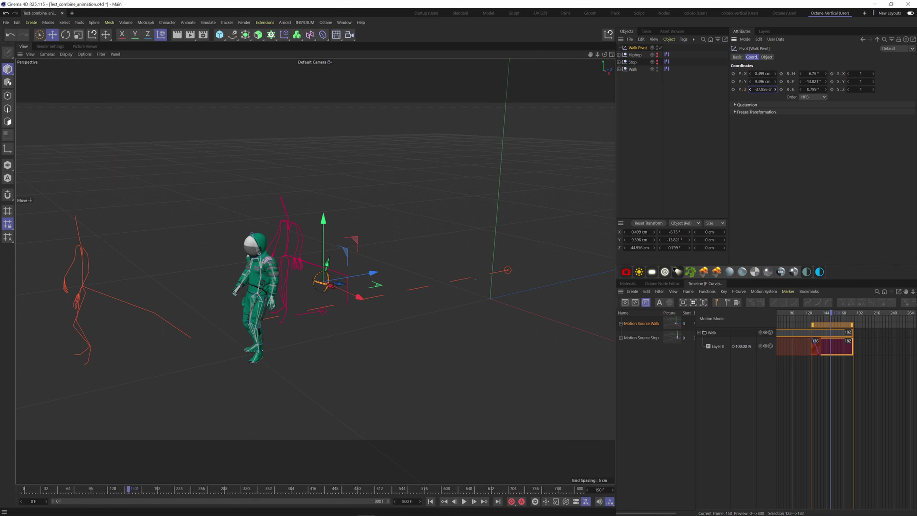
mouse_move(128, 489)
left_mouse_down()
mouse_move(74, 489)
mouse_move(118, 488)
left_mouse_up()
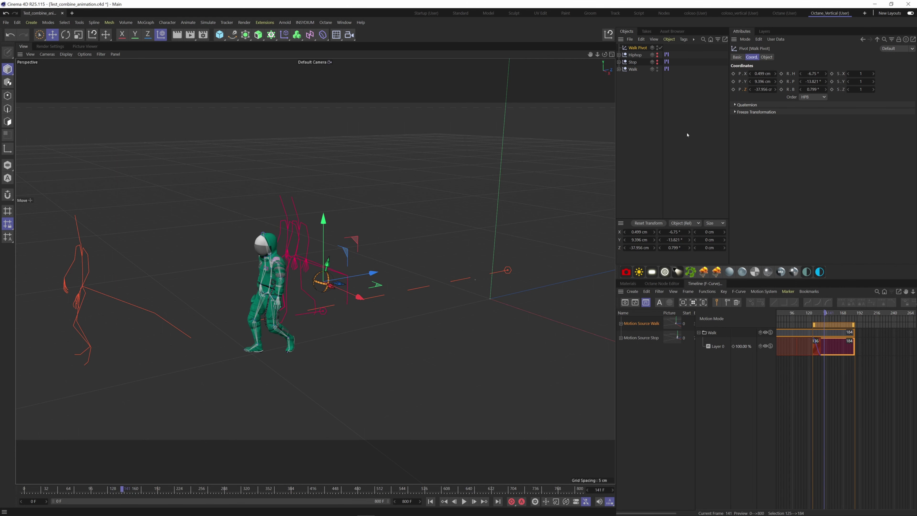
left_click_drag(776, 89, 775, 89)
left_click_drag(122, 491, 111, 491)
scroll(325, 328, "down", 2)
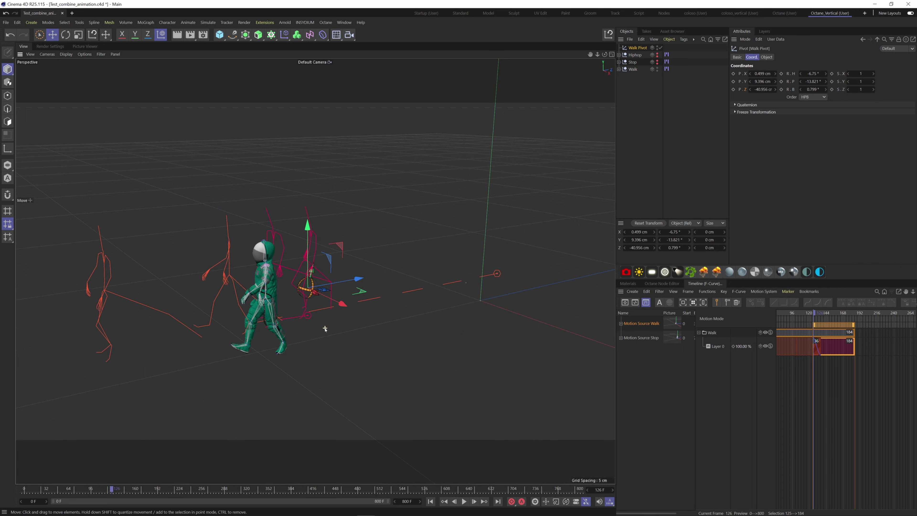
left_click_drag(325, 327, 333, 320, "alt")
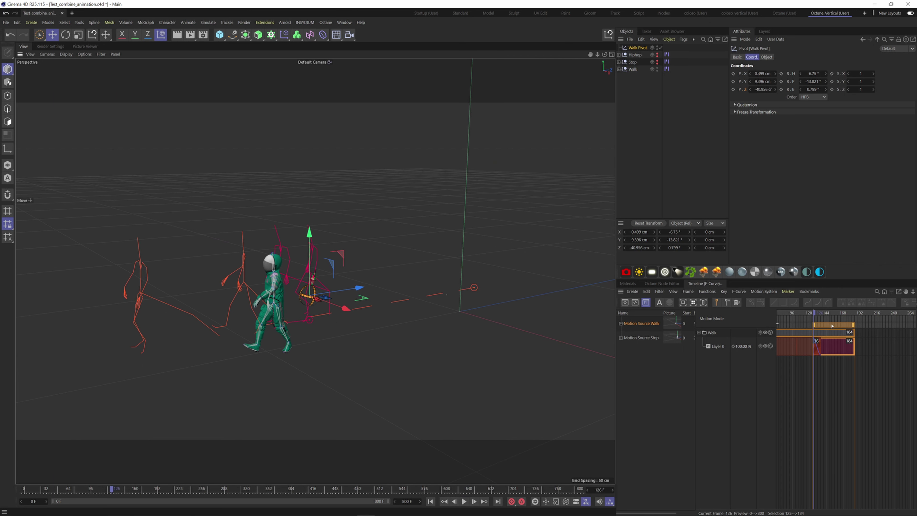
Step: Slide the Stop clip clear of the walk clip, cut it at frame 160 and delete the short leading piece
left_click_drag(832, 325, 851, 325)
right_click(836, 344)
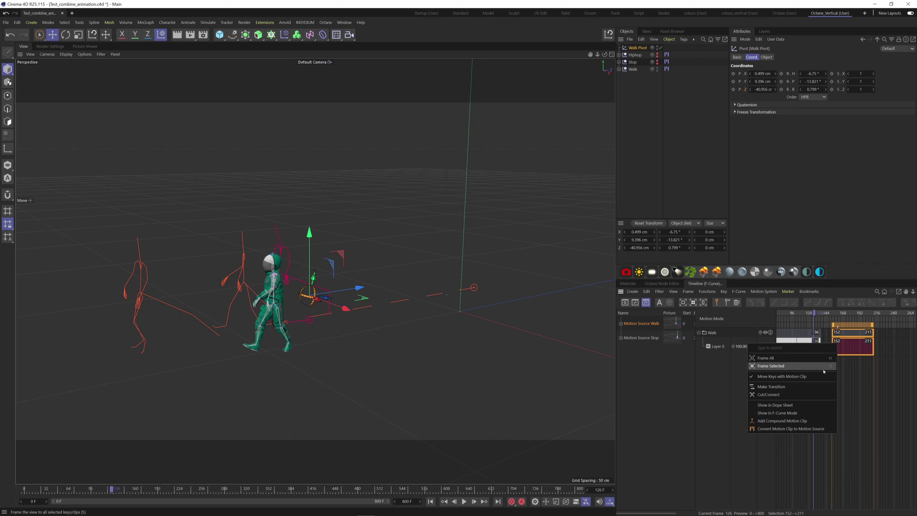
left_click(777, 390)
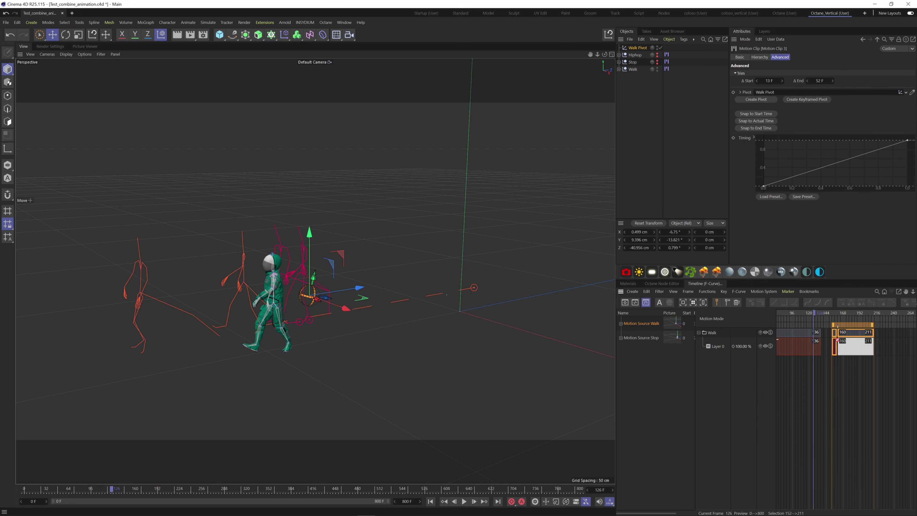
right_click(836, 345)
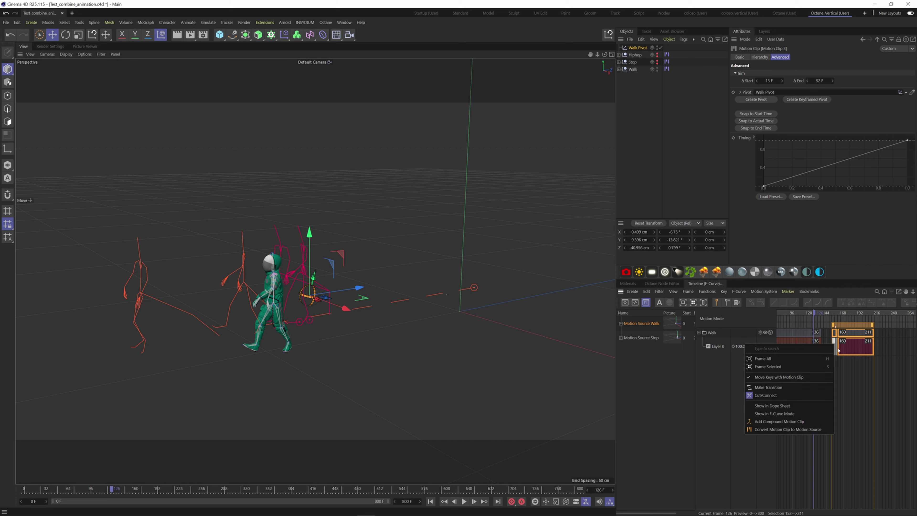
left_click(777, 397)
left_click(834, 349)
key("Delete")
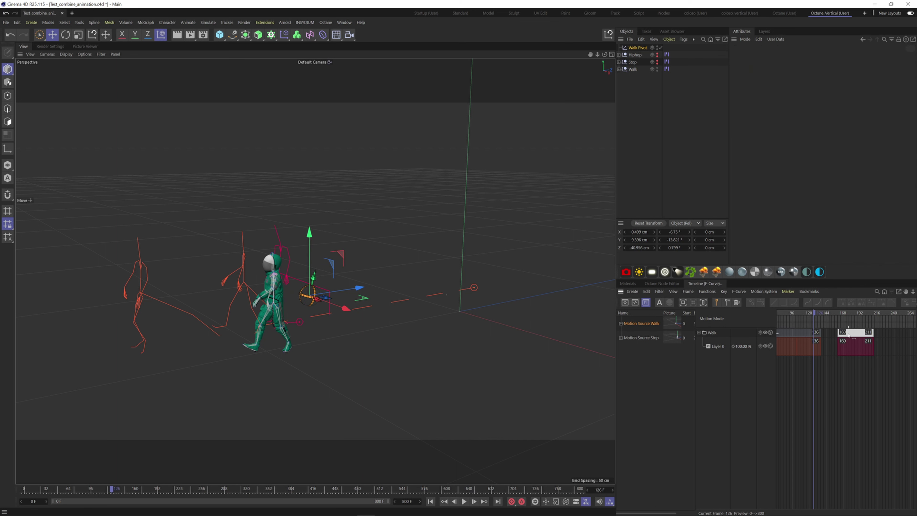
Step: Move the trimmed Stop clip back to start at frame 126, overlapping the walk clip, and play the transition
left_click_drag(848, 335, 826, 334)
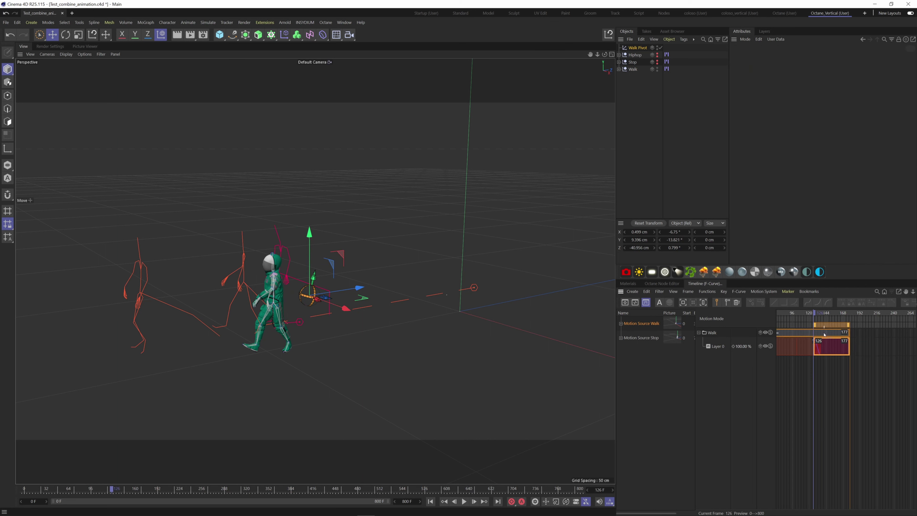
left_click(824, 334)
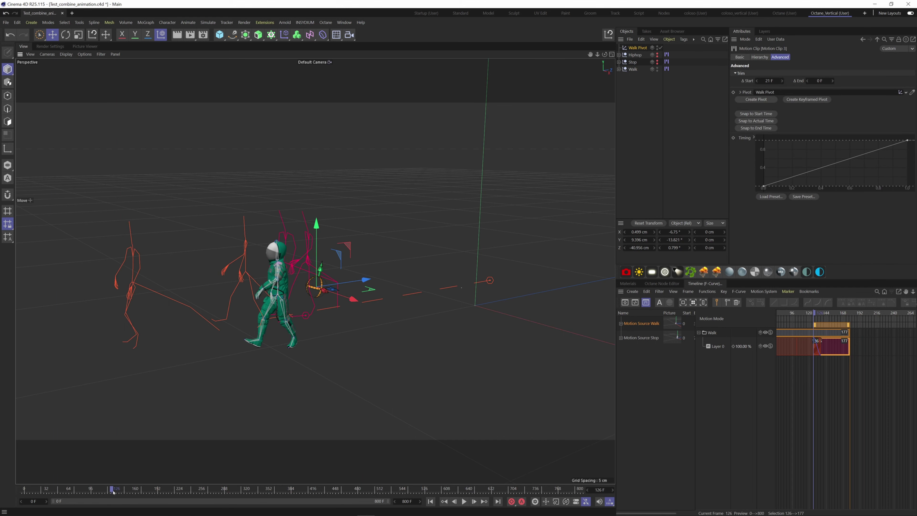
mouse_move(112, 491)
left_mouse_down()
mouse_move(127, 492)
mouse_move(96, 492)
left_mouse_up()
key("F8")
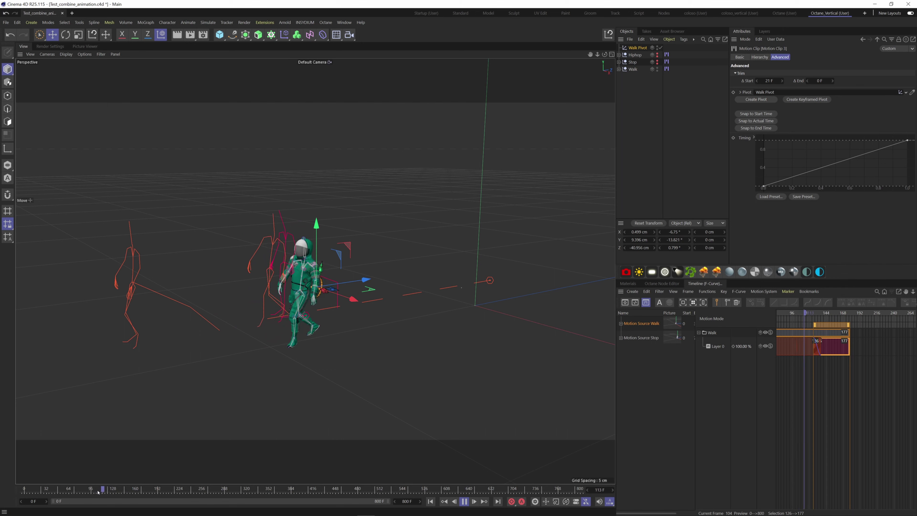
Step: Nudge the Stop clip's pivot along Z to about -42 cm and replay the walk-to-stop transition
scroll(279, 292, "up", 3)
left_click_drag(389, 276, 394, 275)
left_click(107, 488)
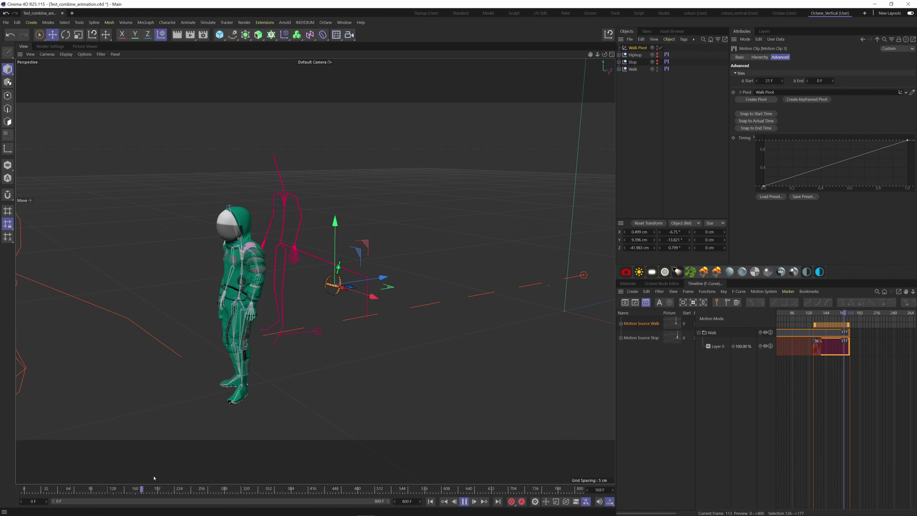
left_click(94, 489)
key("F8")
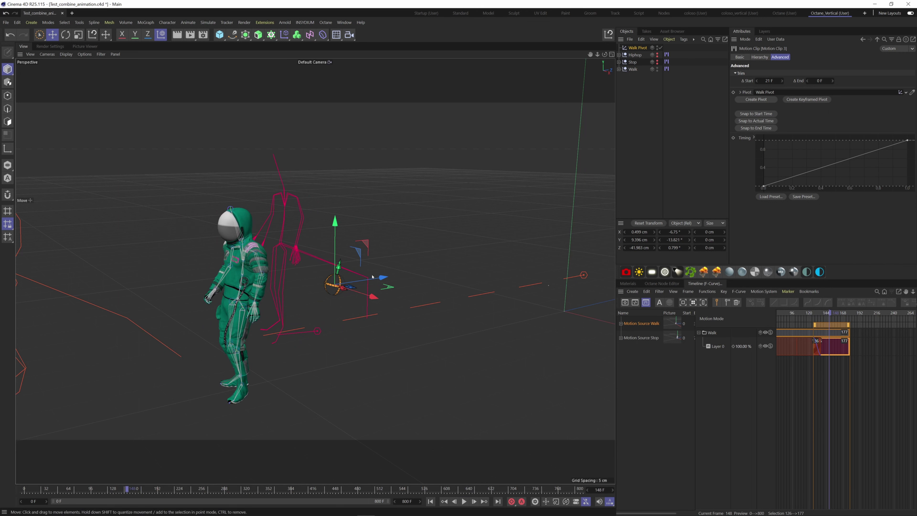
Step: Fine-tune the Stop clip's pivot along Z while comparing the astronaut's foot position across the transition frames
left_click(115, 488)
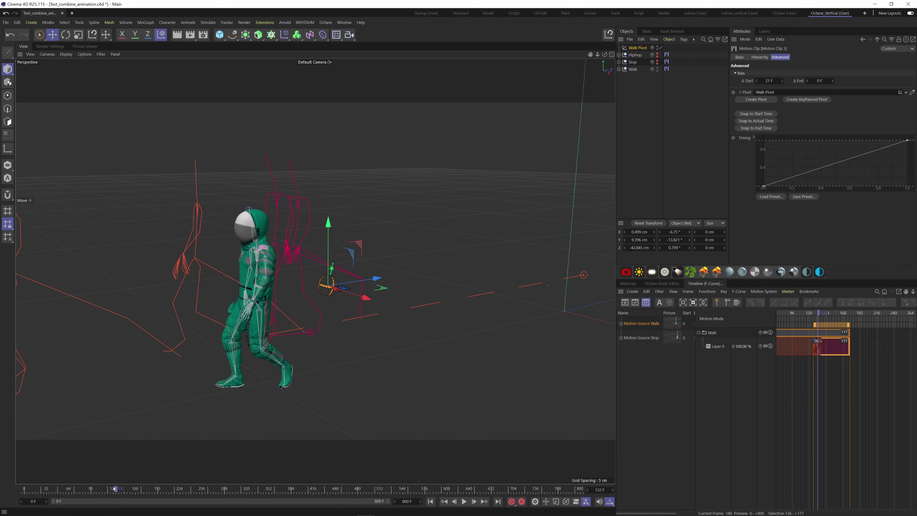
left_click_drag(115, 489, 131, 489)
left_click_drag(376, 278, 387, 276)
mouse_move(132, 489)
left_mouse_down()
mouse_move(111, 488)
mouse_move(129, 489)
left_mouse_up()
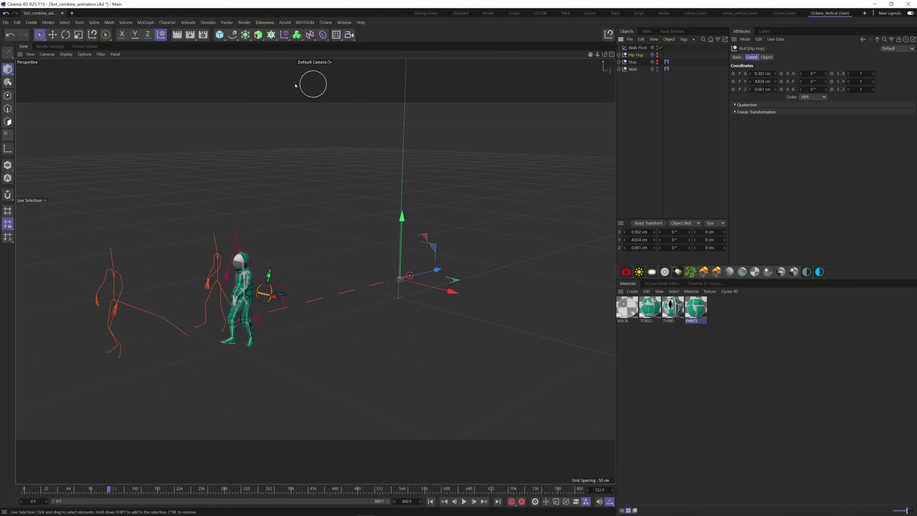
Step: Add a motion clip from the Hip Hop null's animation
left_click(188, 22)
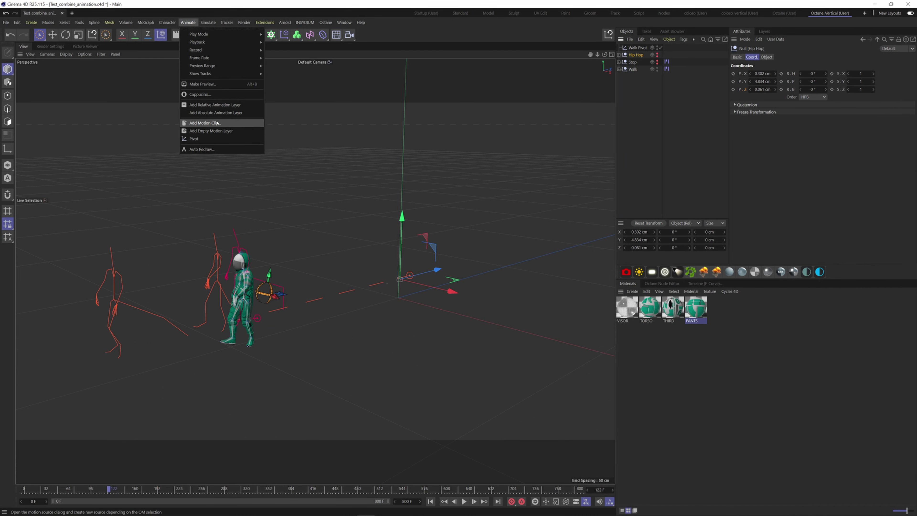
left_click(205, 123)
left_click(204, 179)
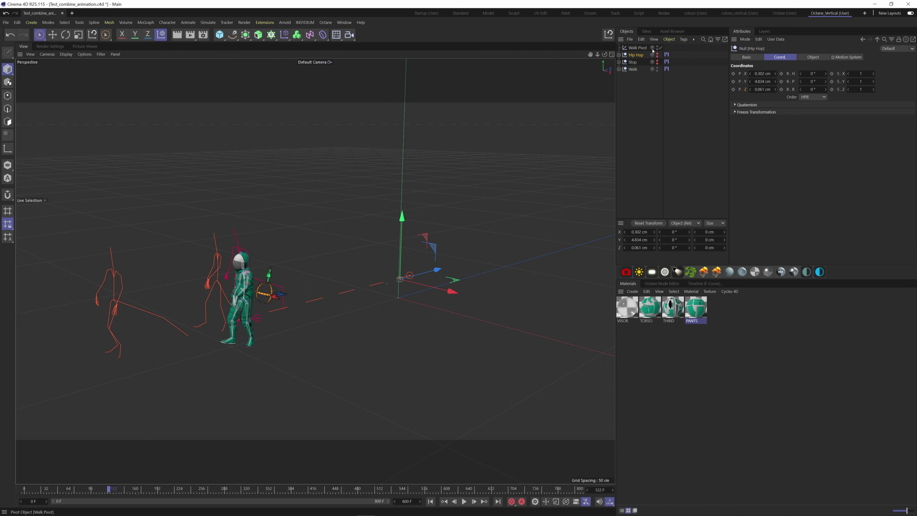
Step: Open Walk's motion system in the timeline and place Motion Source Hip Hop after the Stop clip, starting at frame 181
left_click(667, 68)
left_click(802, 98)
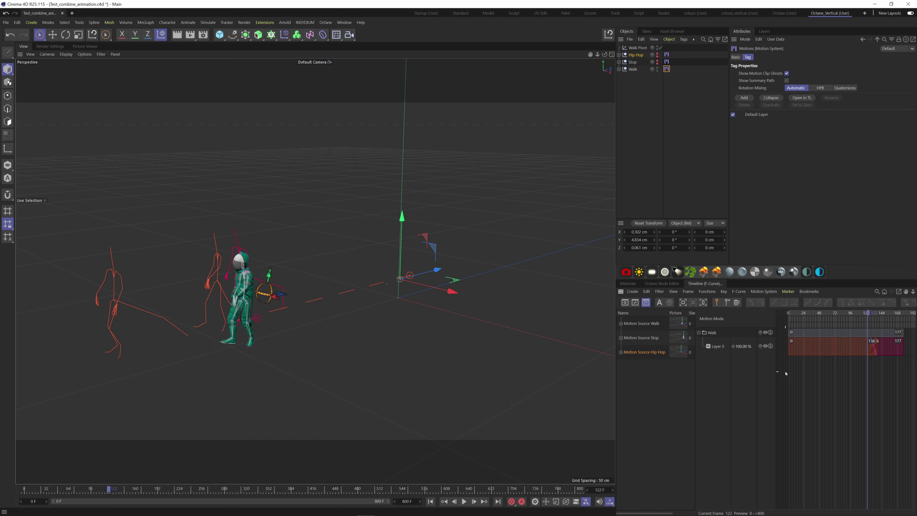
scroll(808, 375, "down", 3)
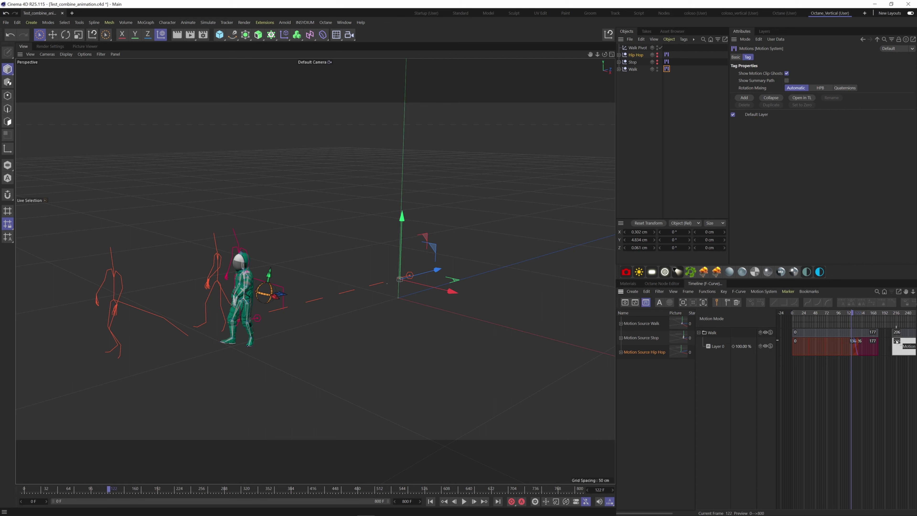
left_click_drag(903, 332, 891, 346)
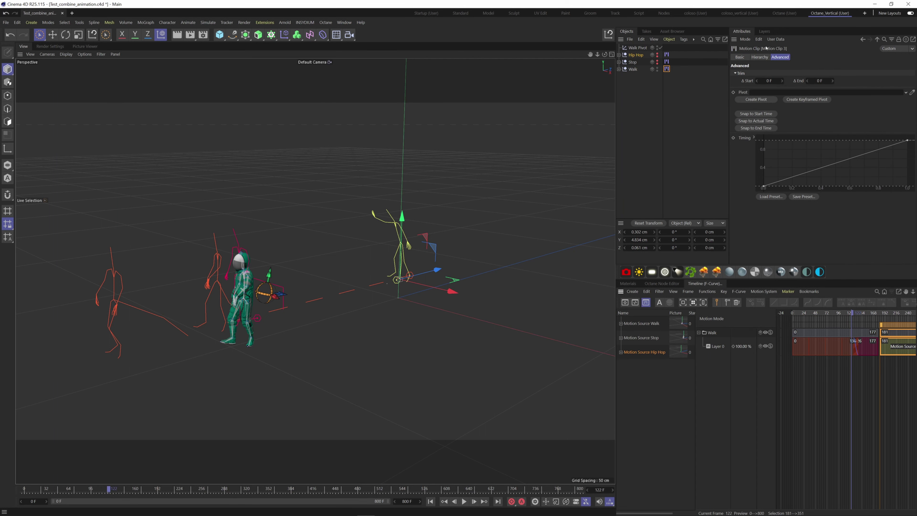
Step: Create a pivot for the Hip Hop clip and move it along Z to about -50.9 cm, beside the astronaut
left_click(756, 100)
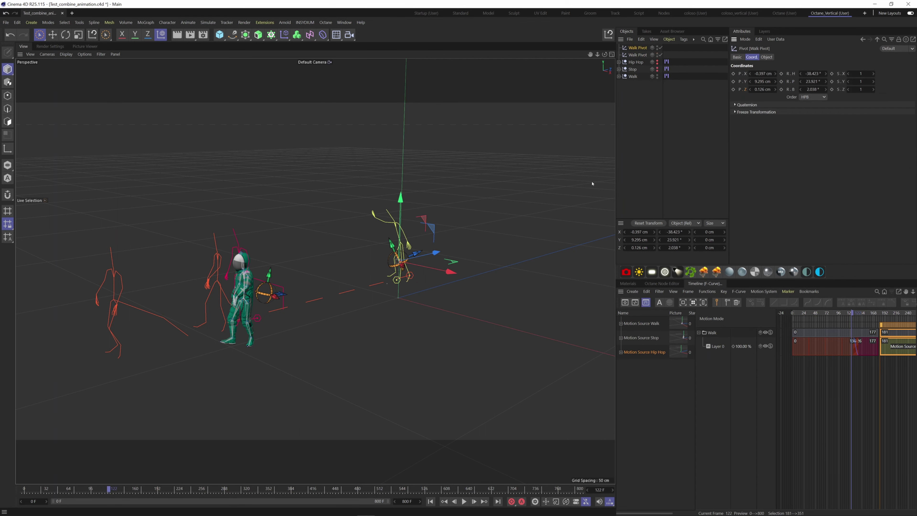
left_click_drag(412, 287, 302, 307, "alt")
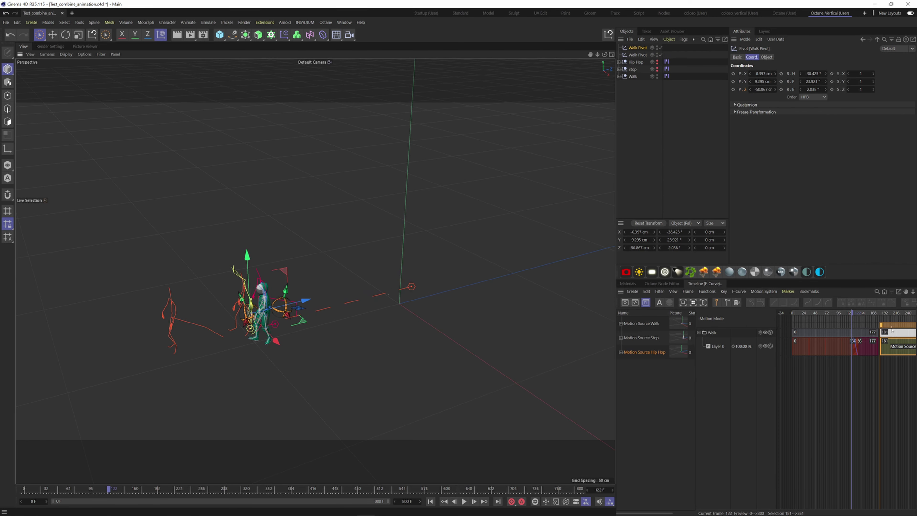
Step: Overlap the Hip Hop clip with the Stop clip from frame 158 and adjust its pivot to Z about -47.7 cm
left_click_drag(892, 329, 889, 326)
key("F8")
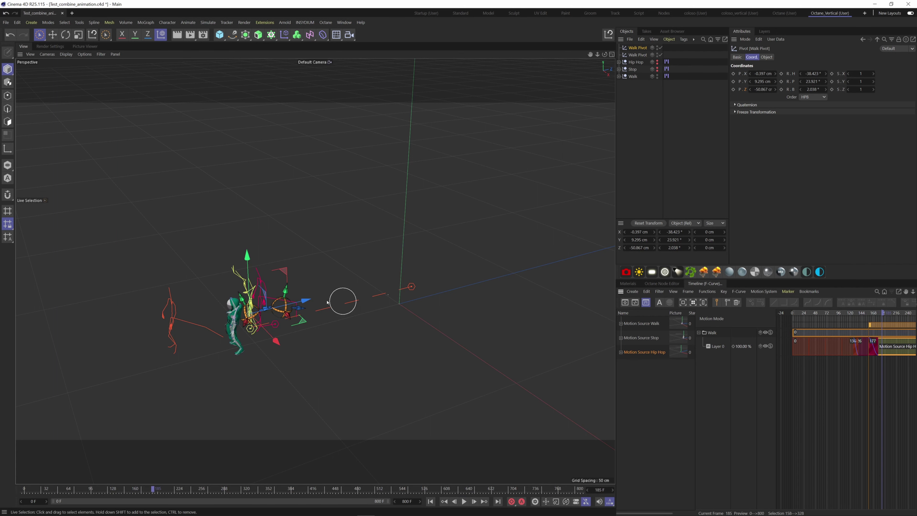
left_click_drag(304, 300, 316, 297)
left_click_drag(261, 333, 281, 319, "alt")
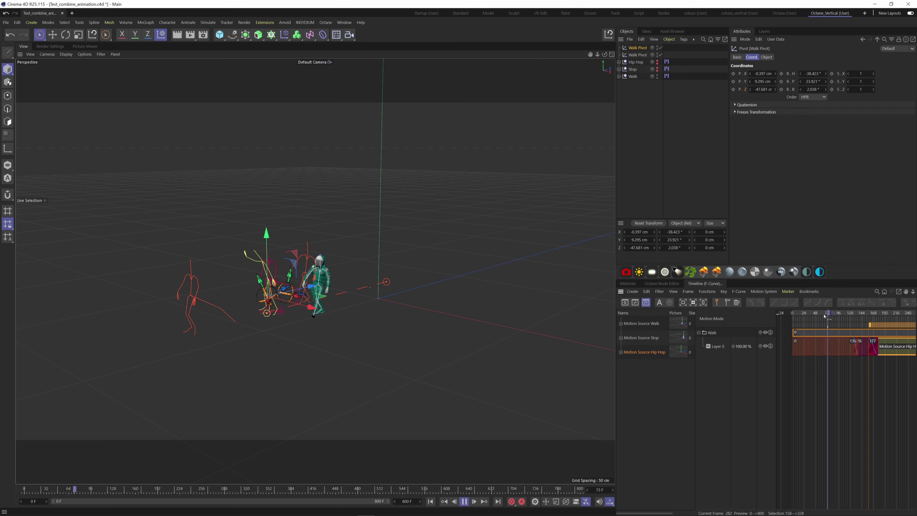
Step: Hide both pivots in the viewport and turn off motion clip ghosts for the Walk, Stop and Hip Hop motion systems
left_click_drag(674, 82, 665, 60)
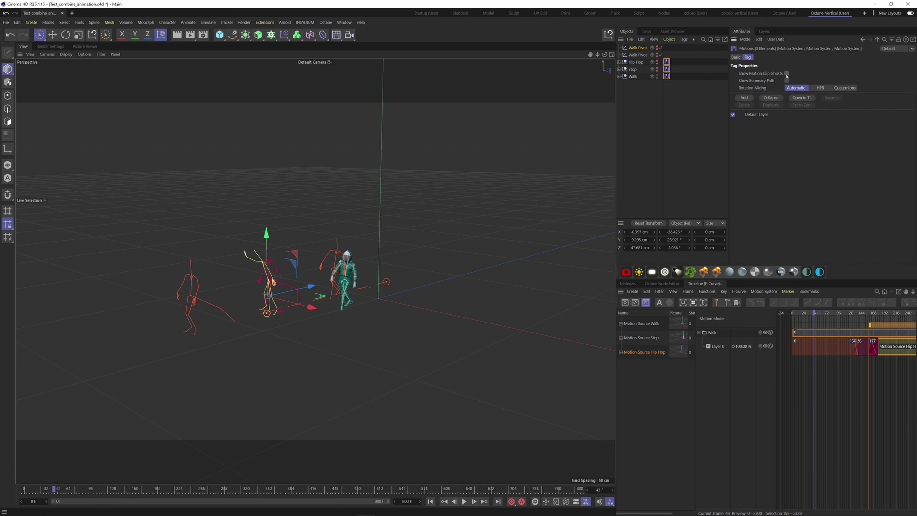
left_click(786, 73)
left_click(786, 73)
Step: Play the combined walk, stop and hip hop animation from a frontal view of the astronaut
key("shift+f")
key("F8")
left_click(274, 398)
left_click_drag(274, 397, 319, 307, "alt")
key("e")
left_click(95, 489)
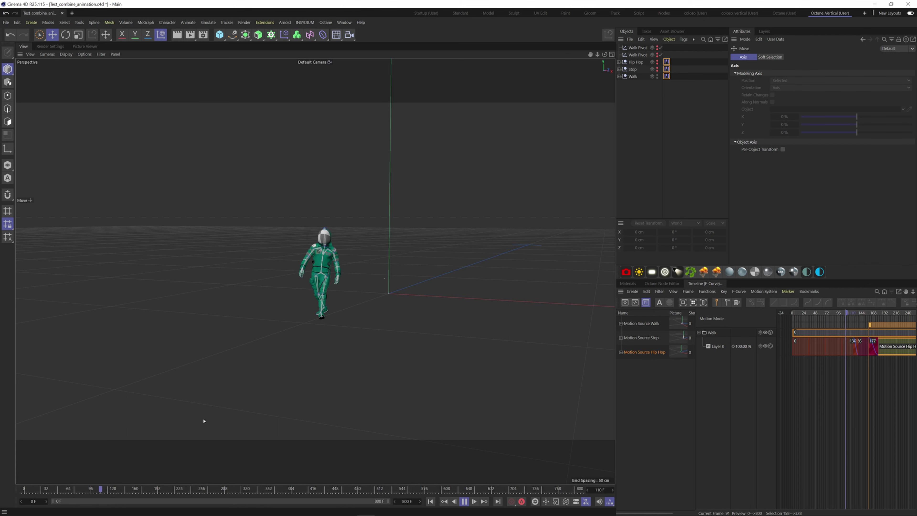